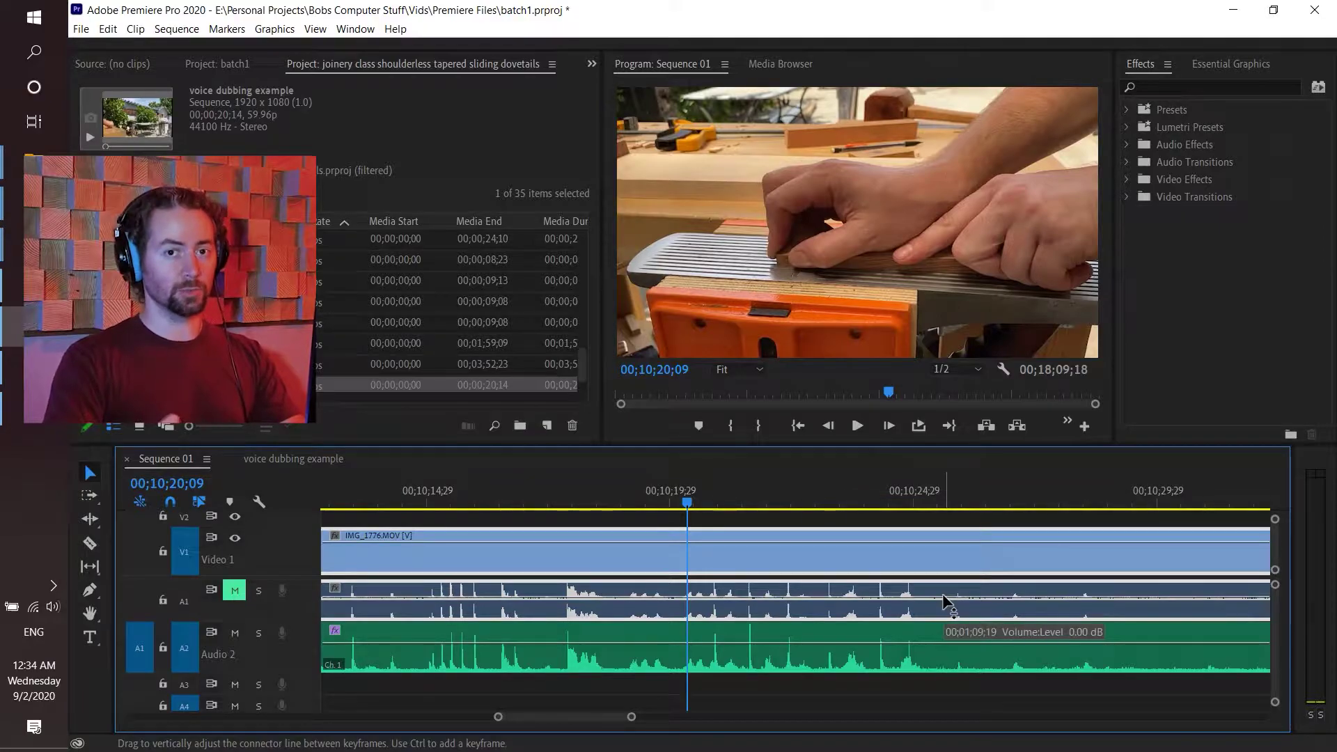
- Razor-cut Audio 2 on both sides of the bark at 00;10;24;19 and select the piece
click(857, 427)
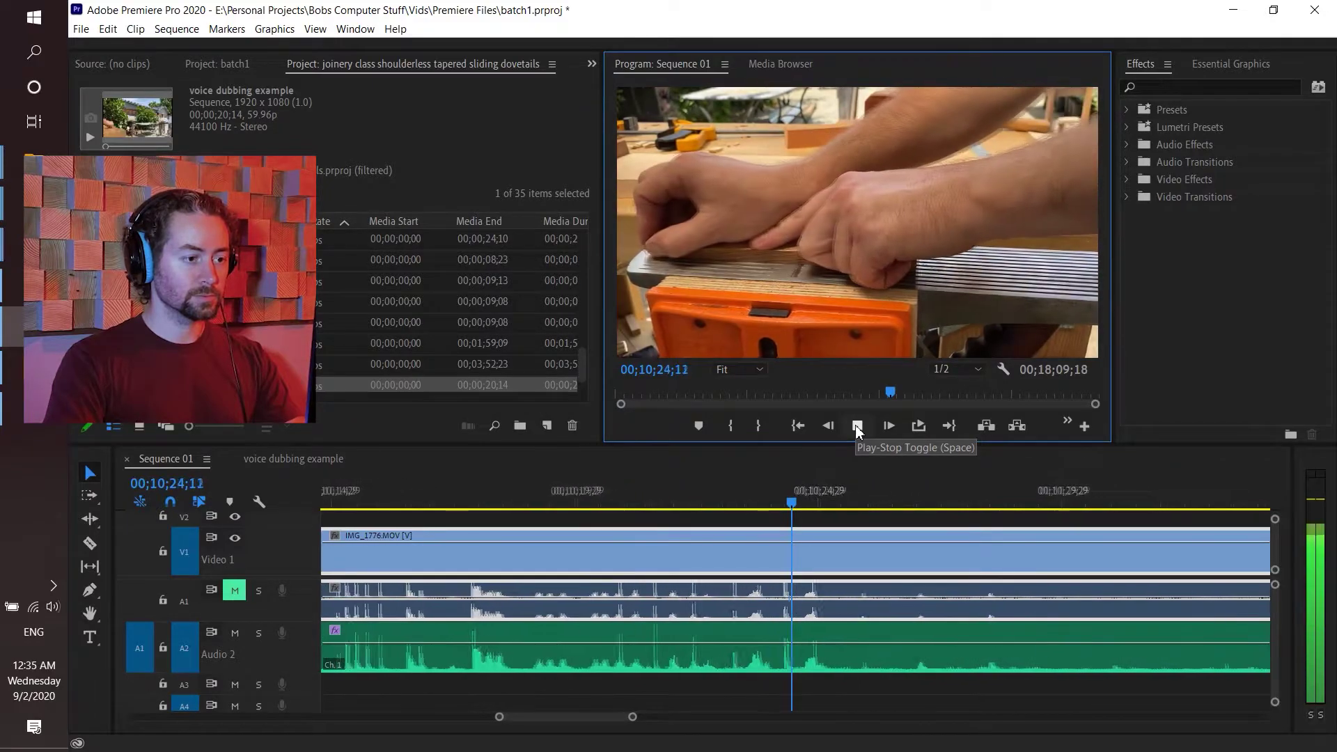
click(857, 427)
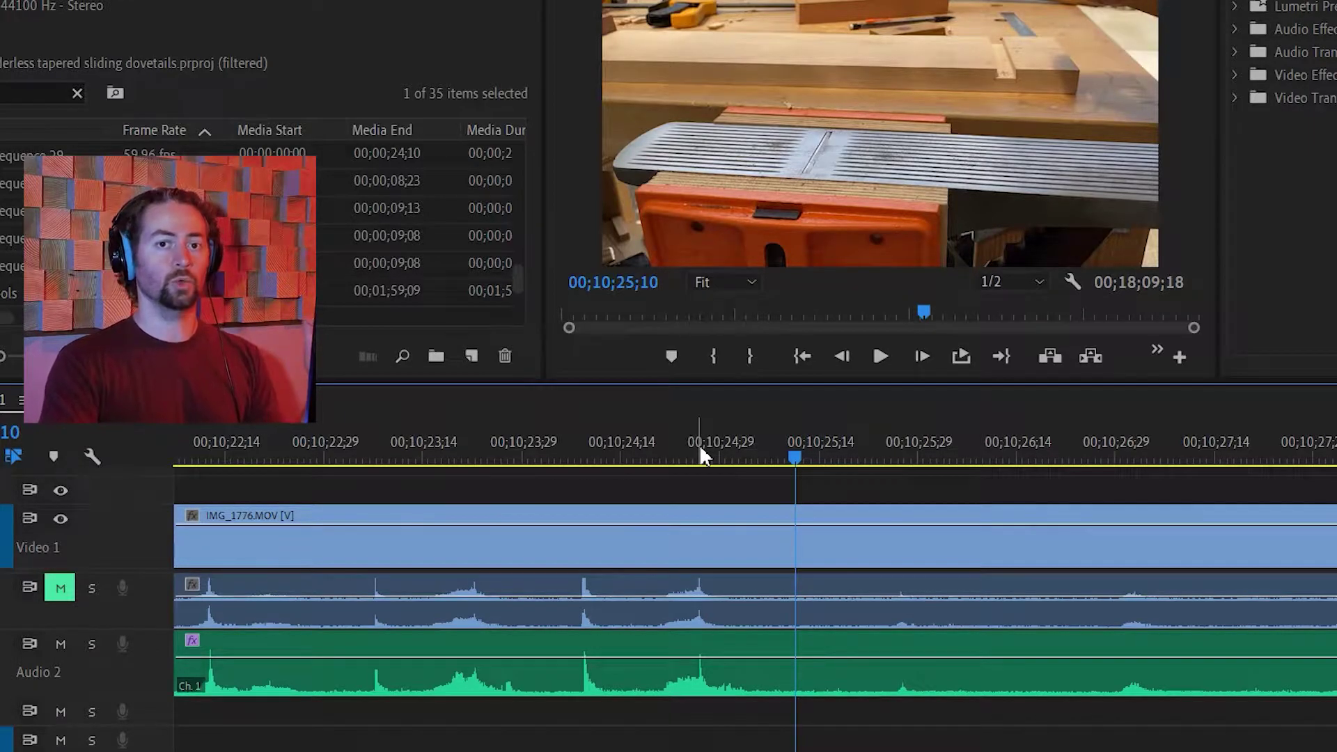
drag(699, 445, 658, 451)
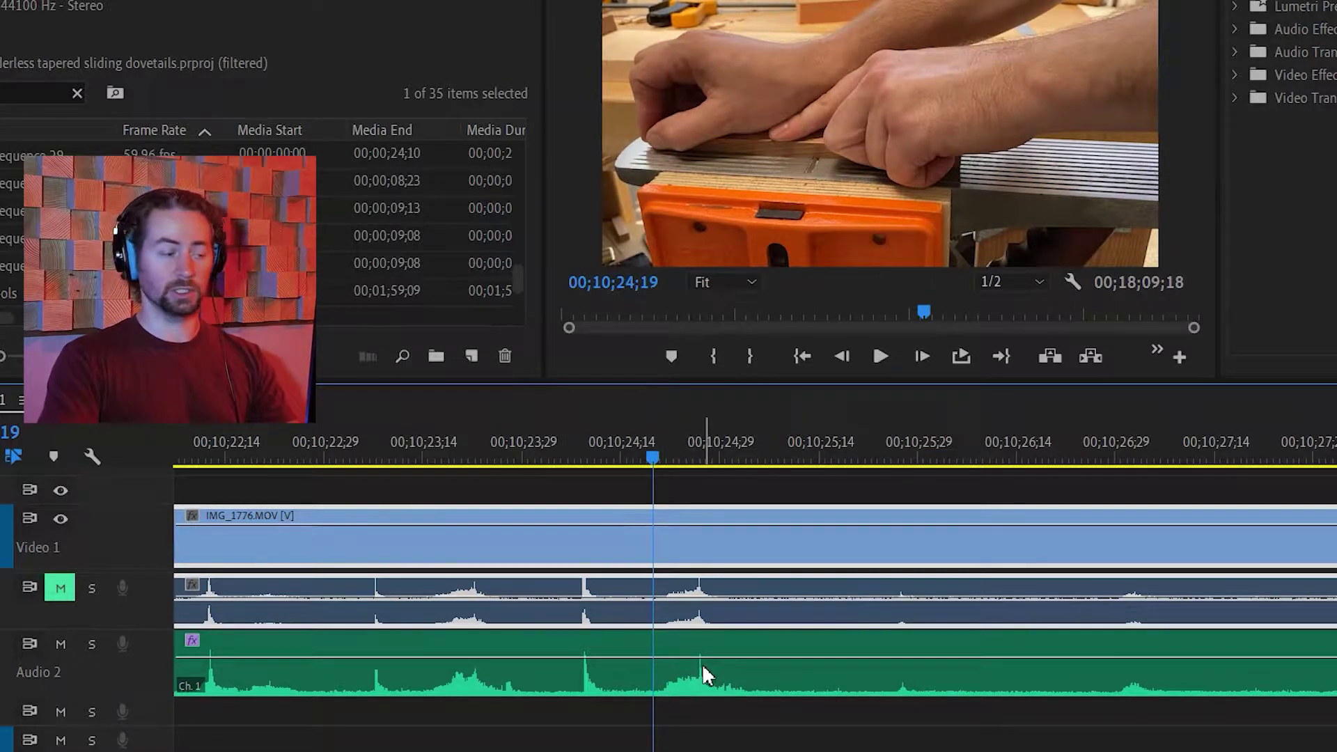
click(666, 674)
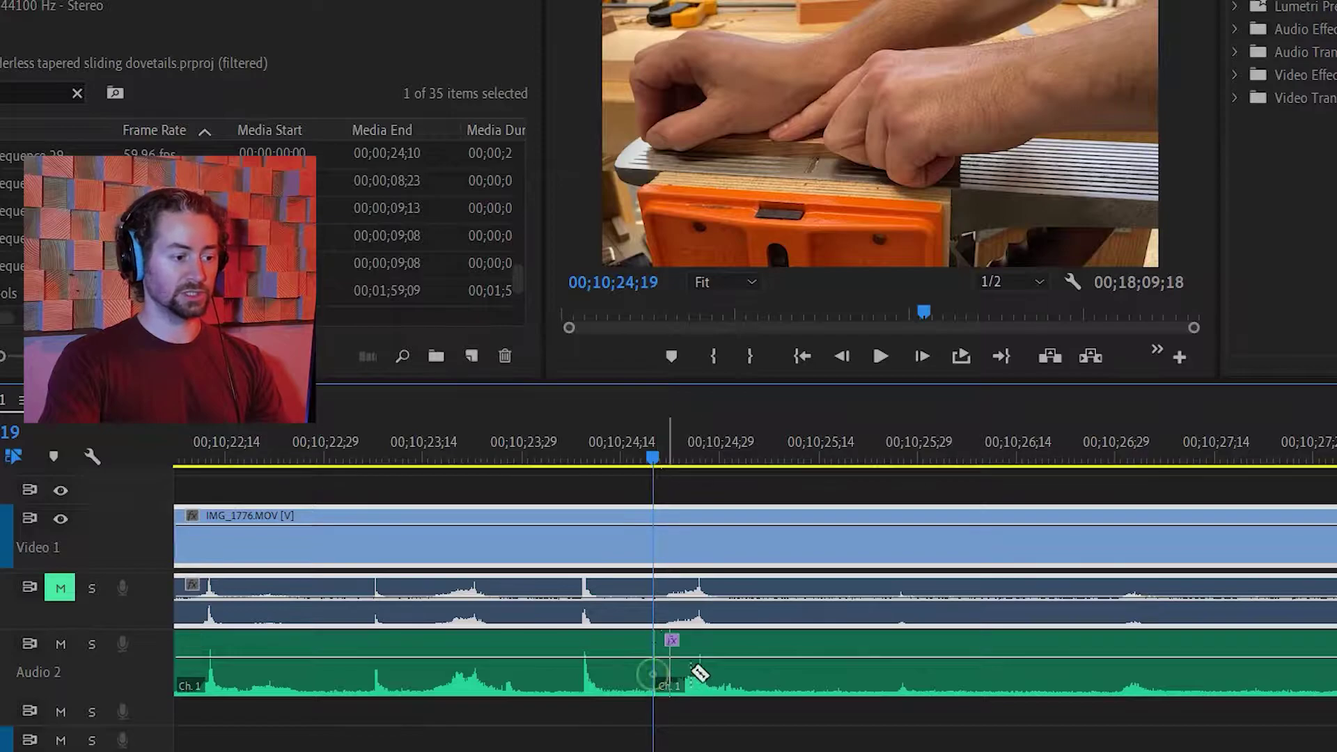
click(766, 664)
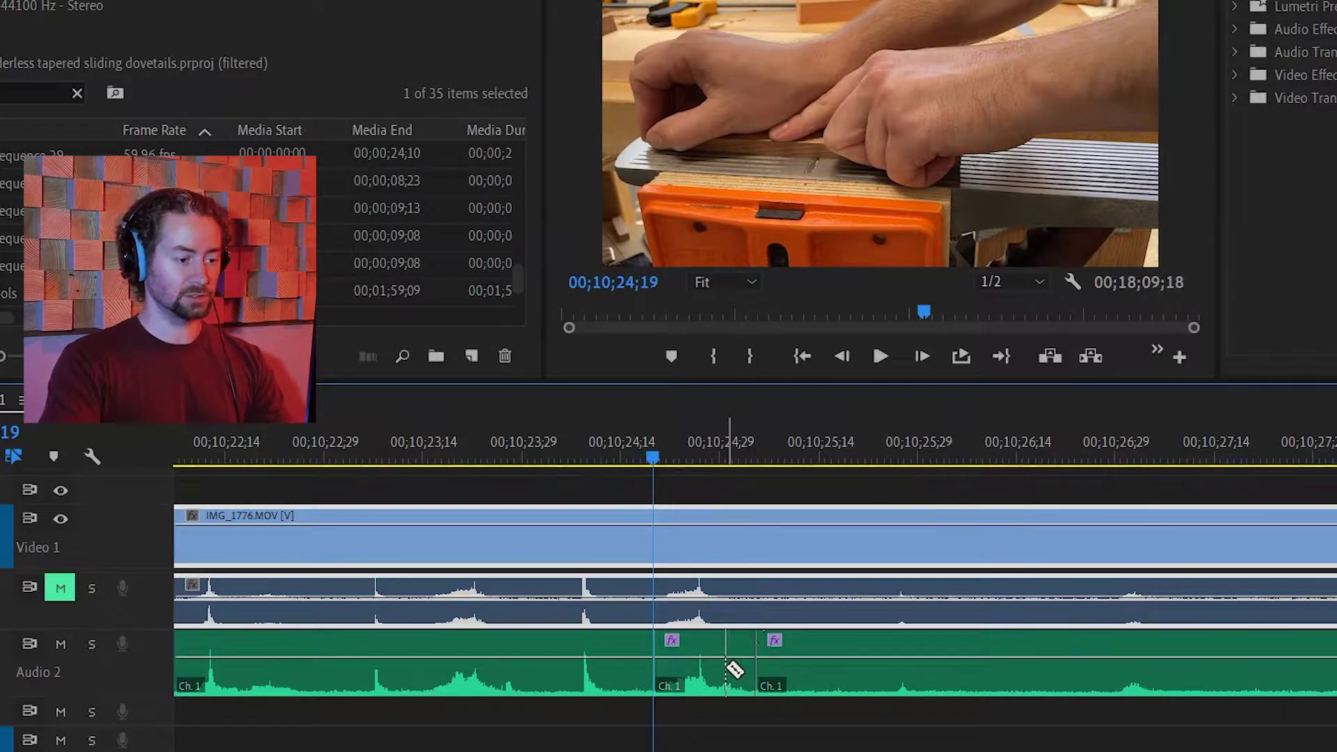
click(718, 644)
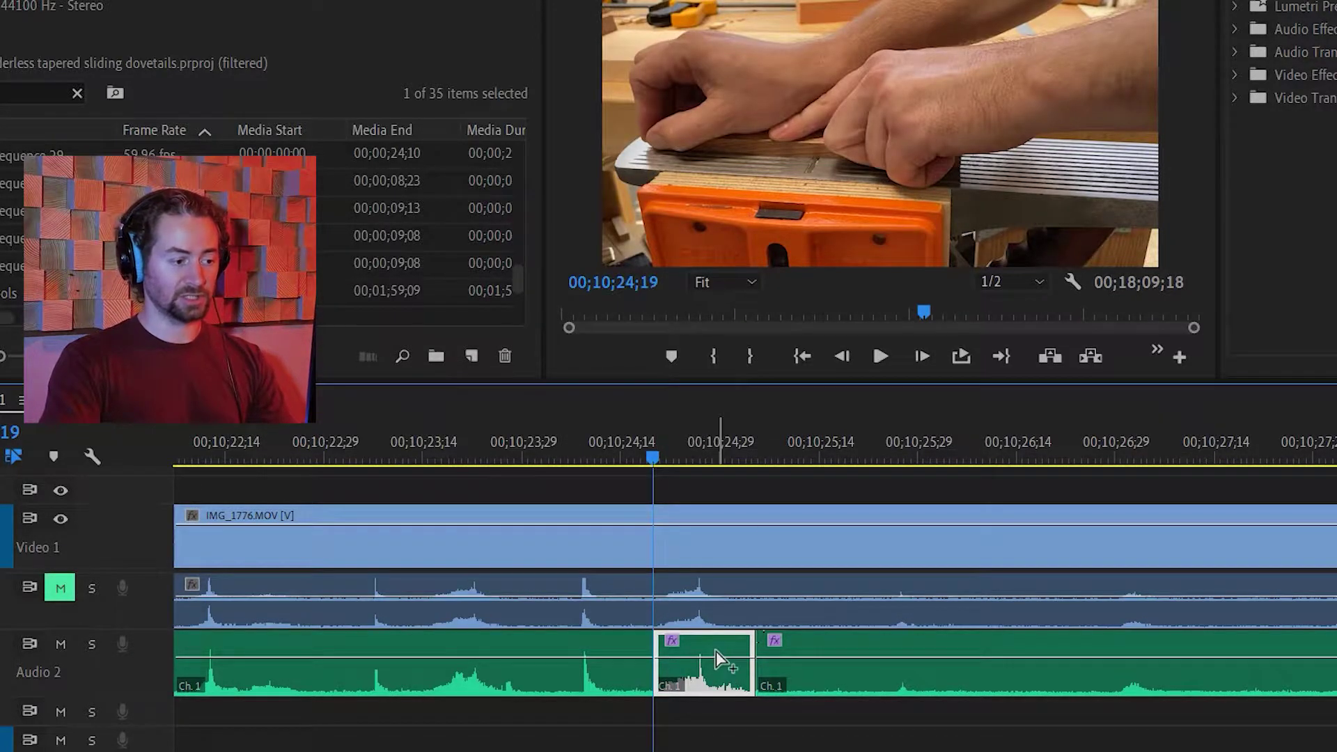
- Deselect the piece, jump back, and play the sequence to find the next bark
click(543, 485)
key(Up)
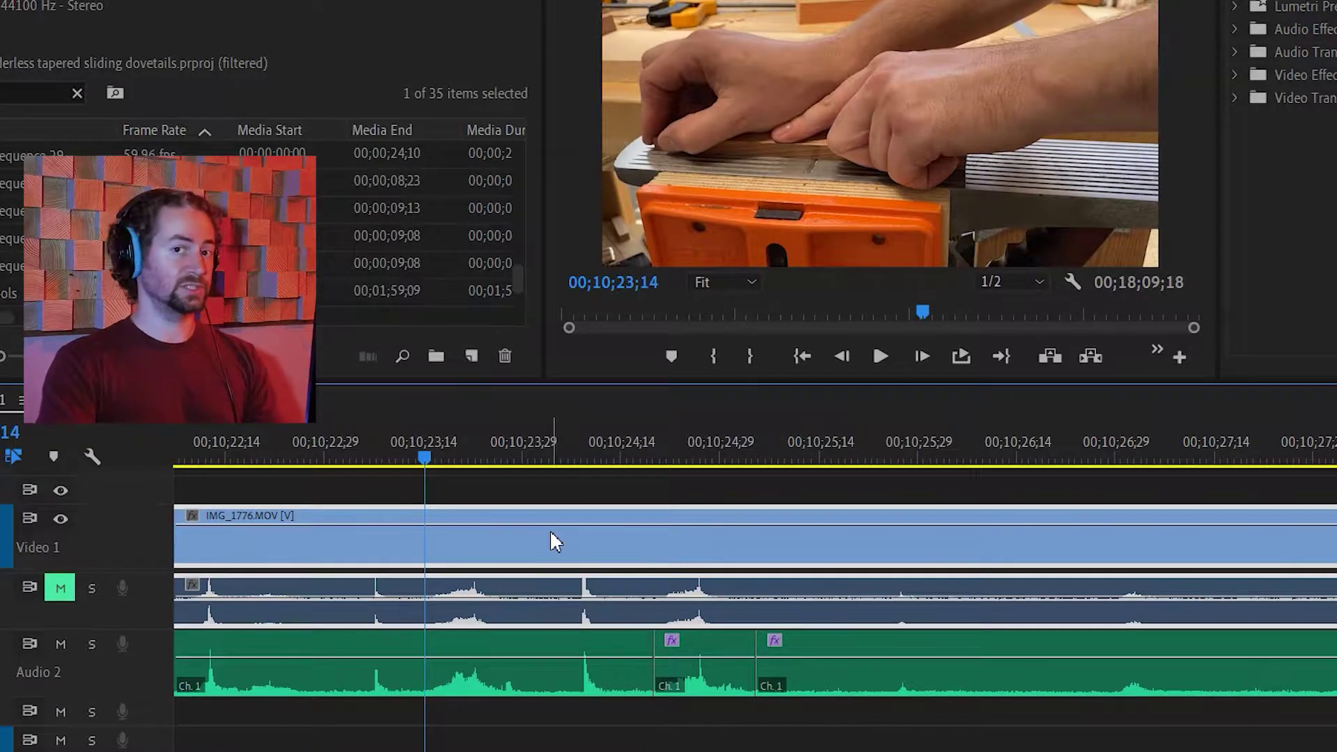
mouse_move(554, 540)
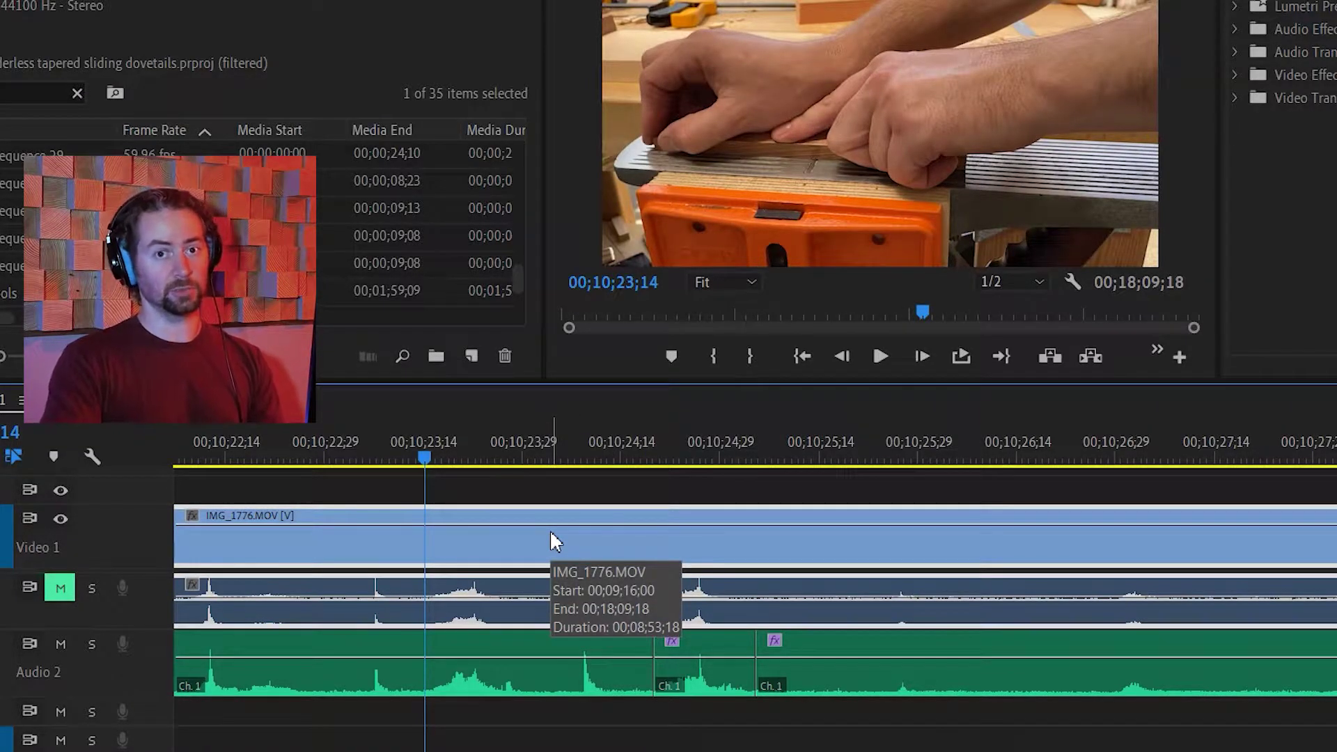
click(881, 356)
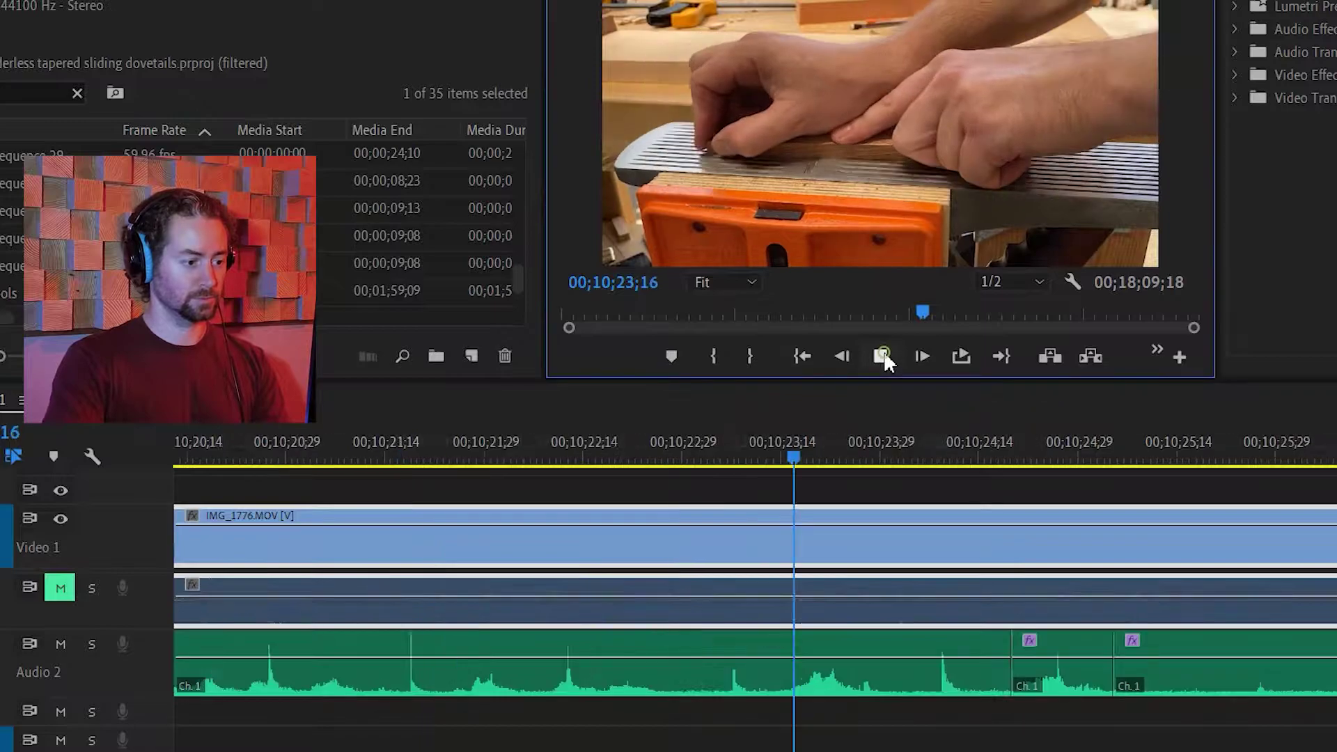
click(883, 357)
- Play the passage to locate the bark and park the playhead at 00;10;23;14
click(706, 454)
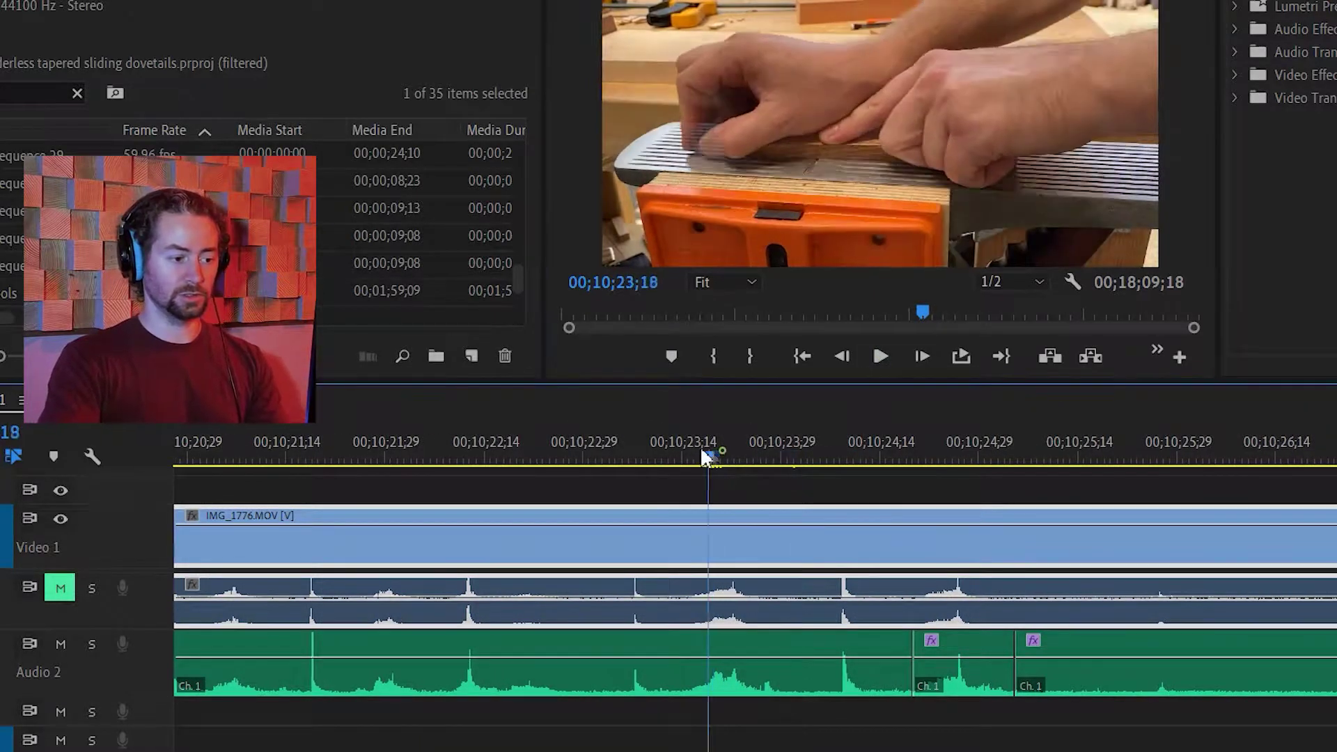
click(881, 356)
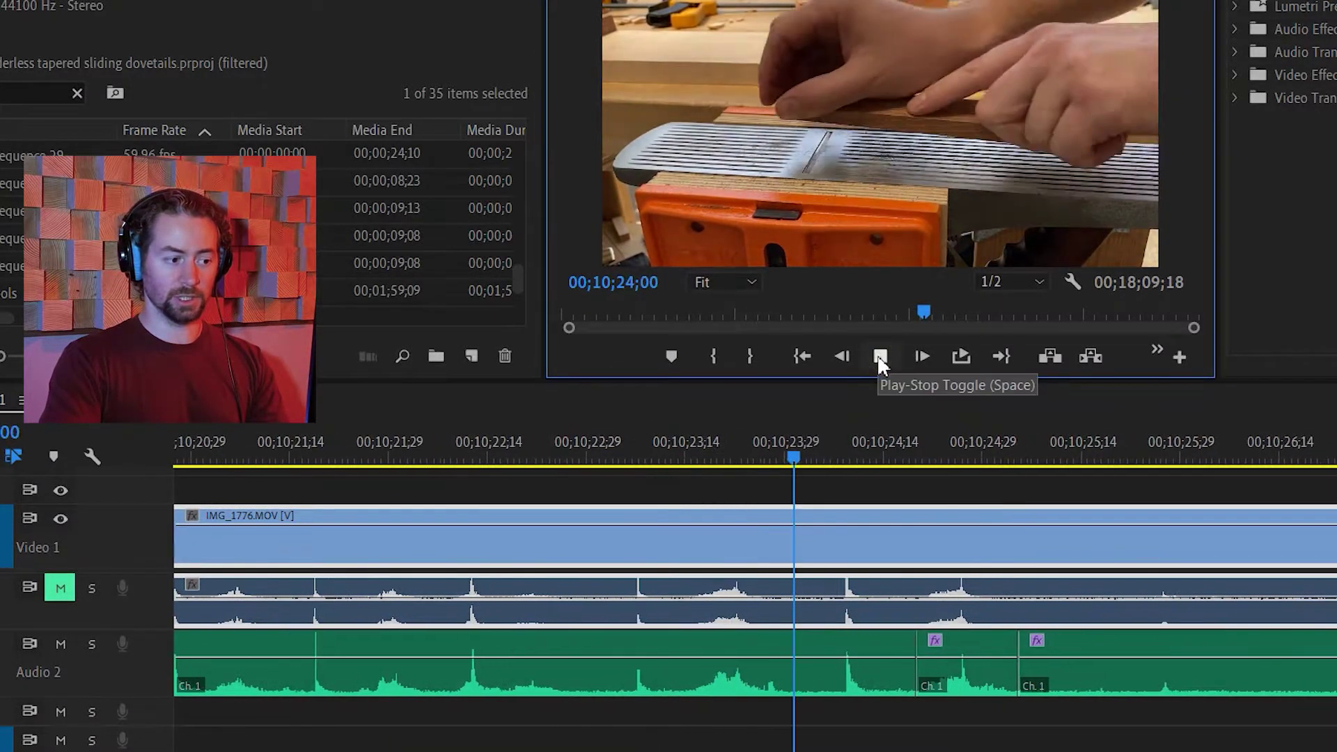
click(881, 357)
click(665, 449)
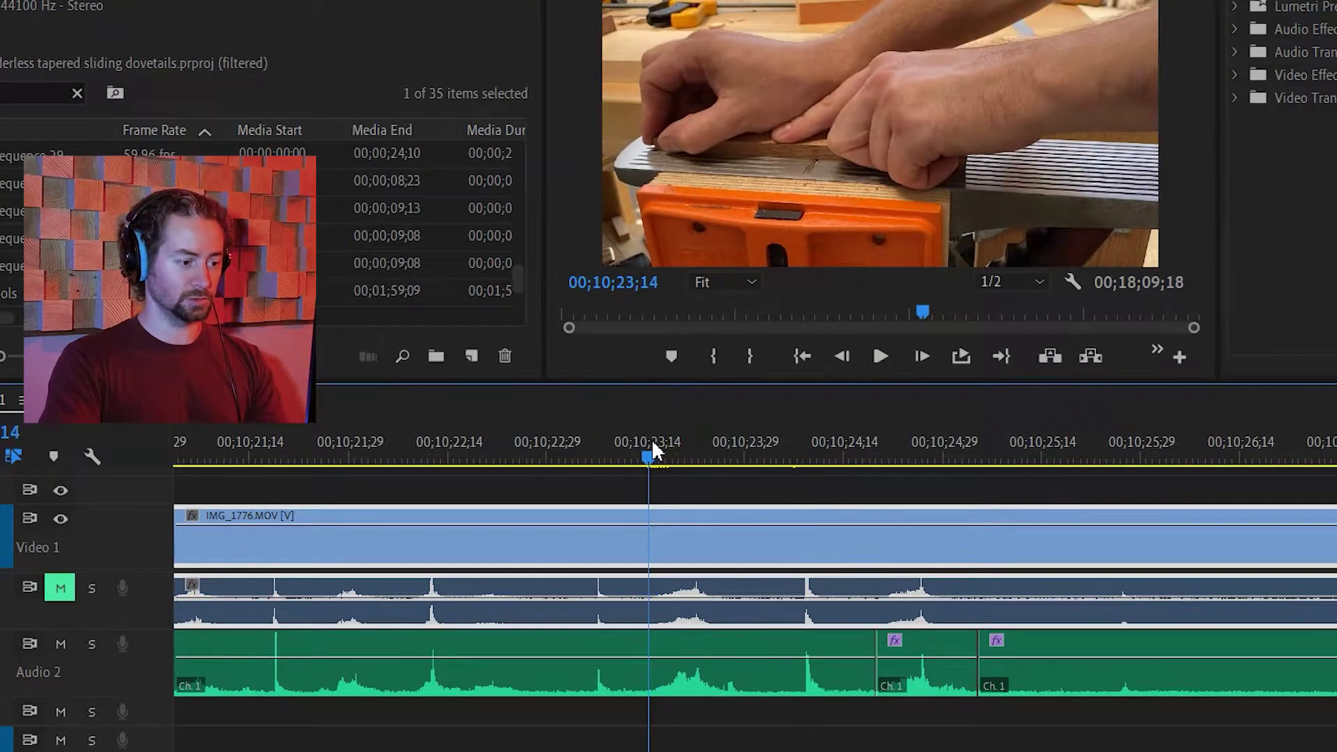
- Cut Audio 2 around the bark, select the piece, and paste the copied audio at the next edit
click(646, 656)
click(742, 659)
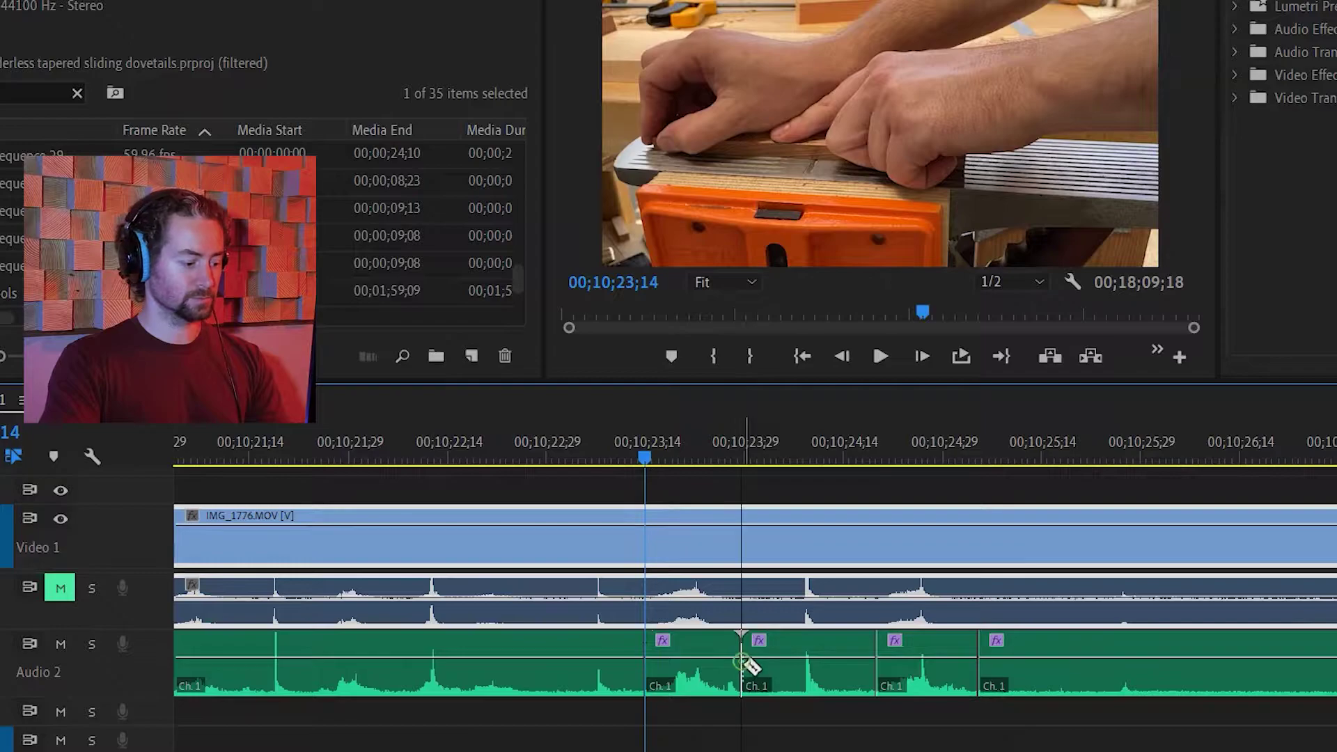
key(v)
click(694, 663)
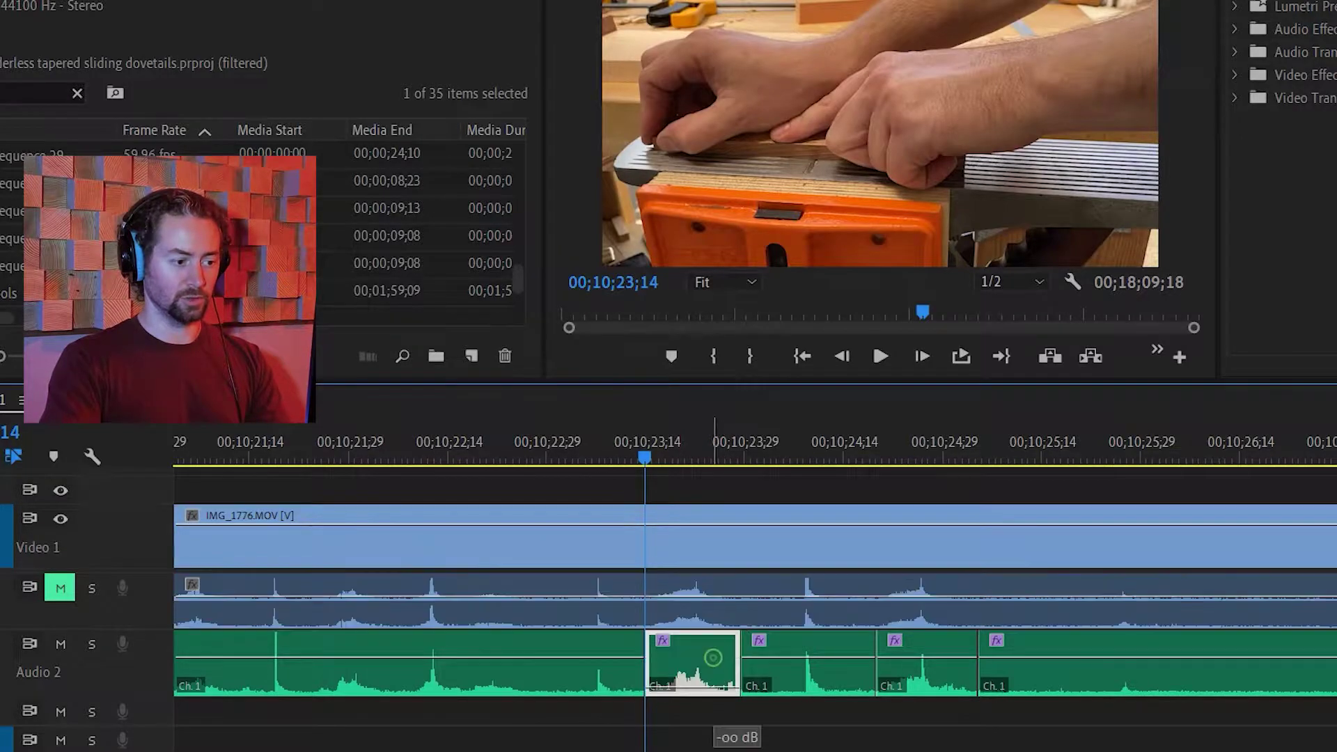
key(Down)
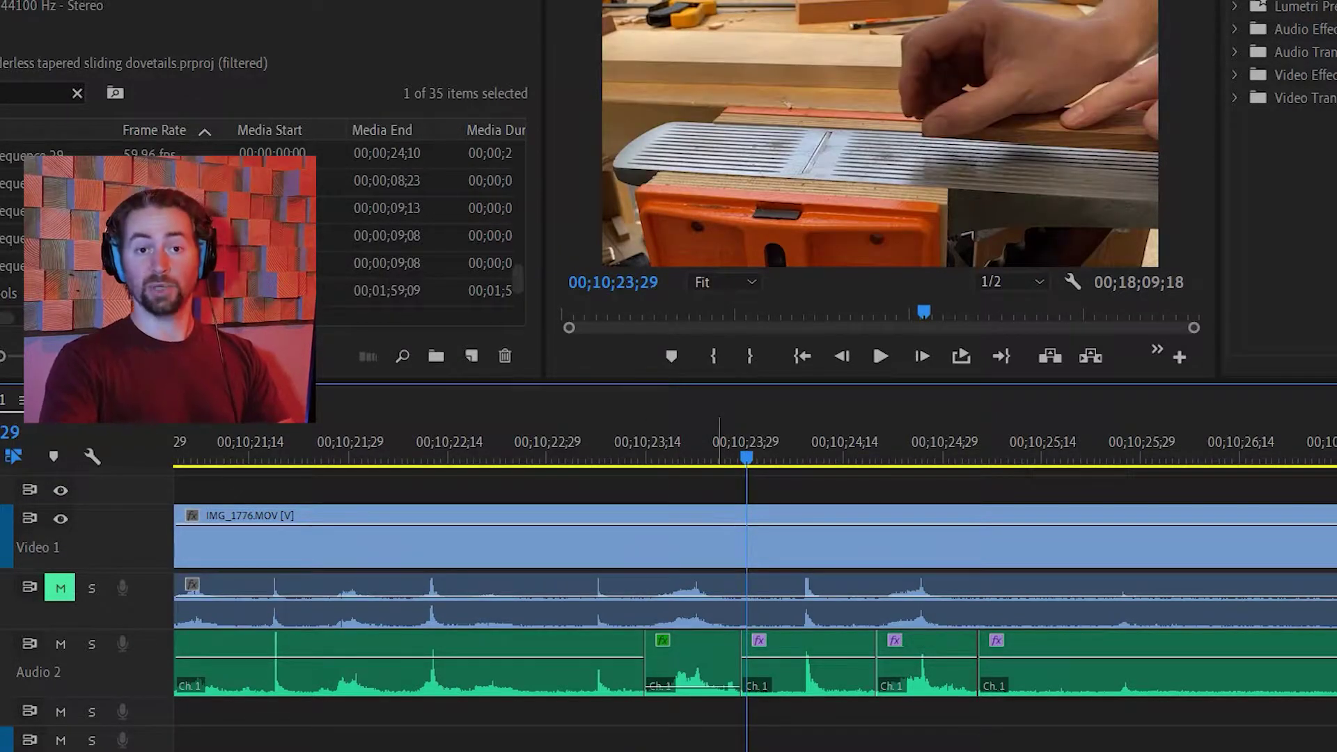
key(ctrl+v)
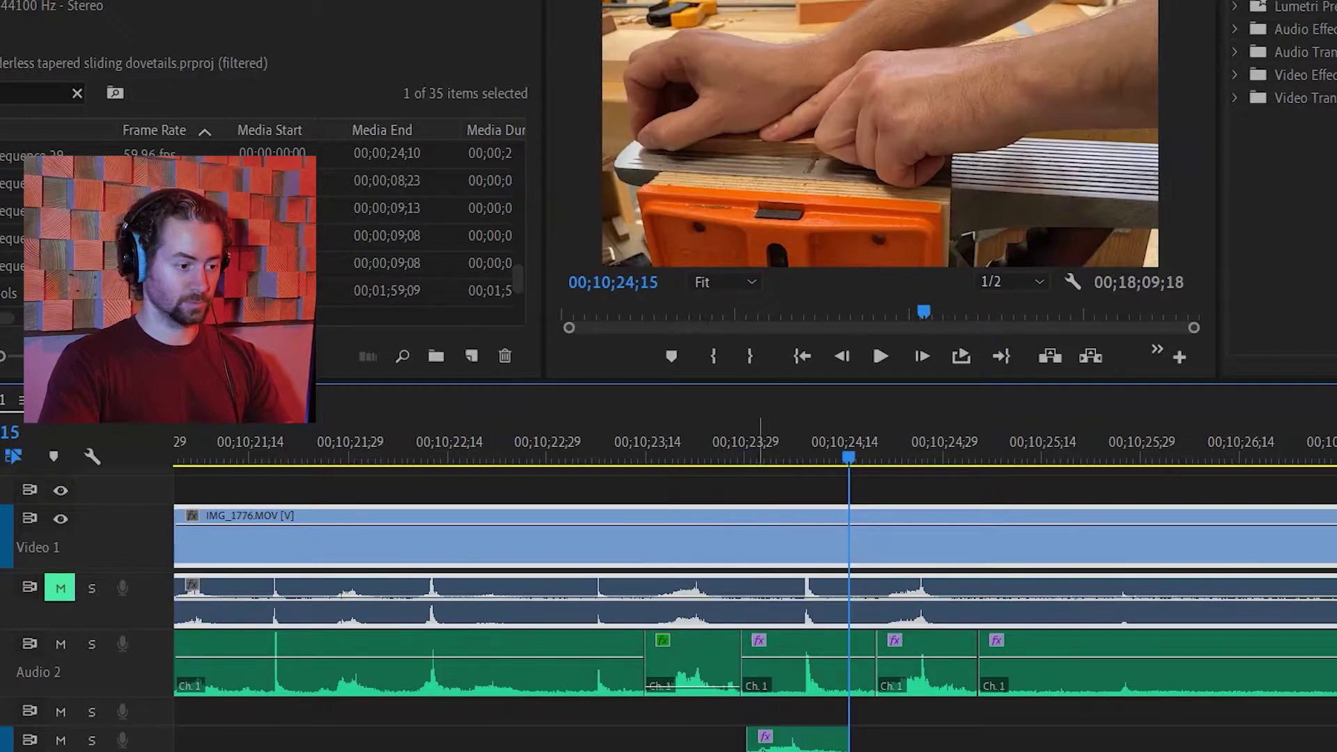
scroll(1001, 694, up, 5)
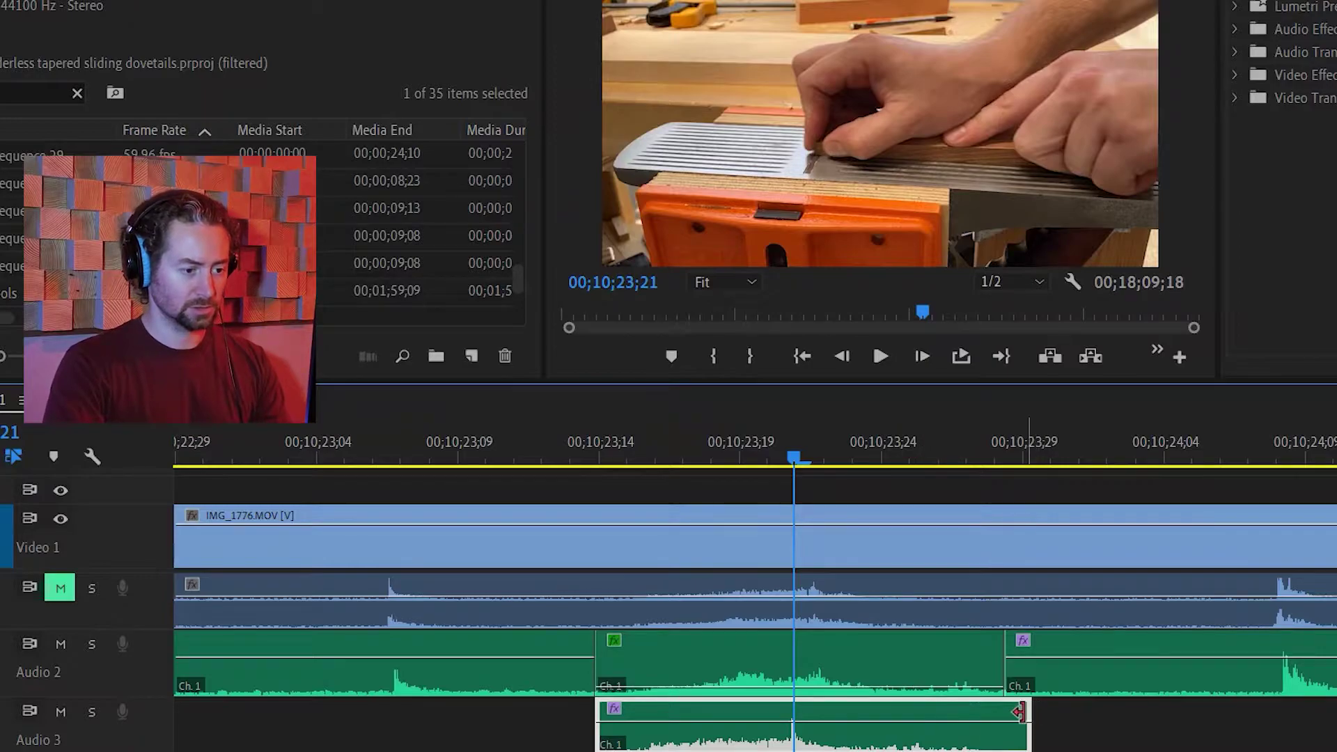
- Trim the pasted Audio 3 clip, align its end to the playhead, and replay from 00;10;23;13
drag(1028, 711, 984, 709)
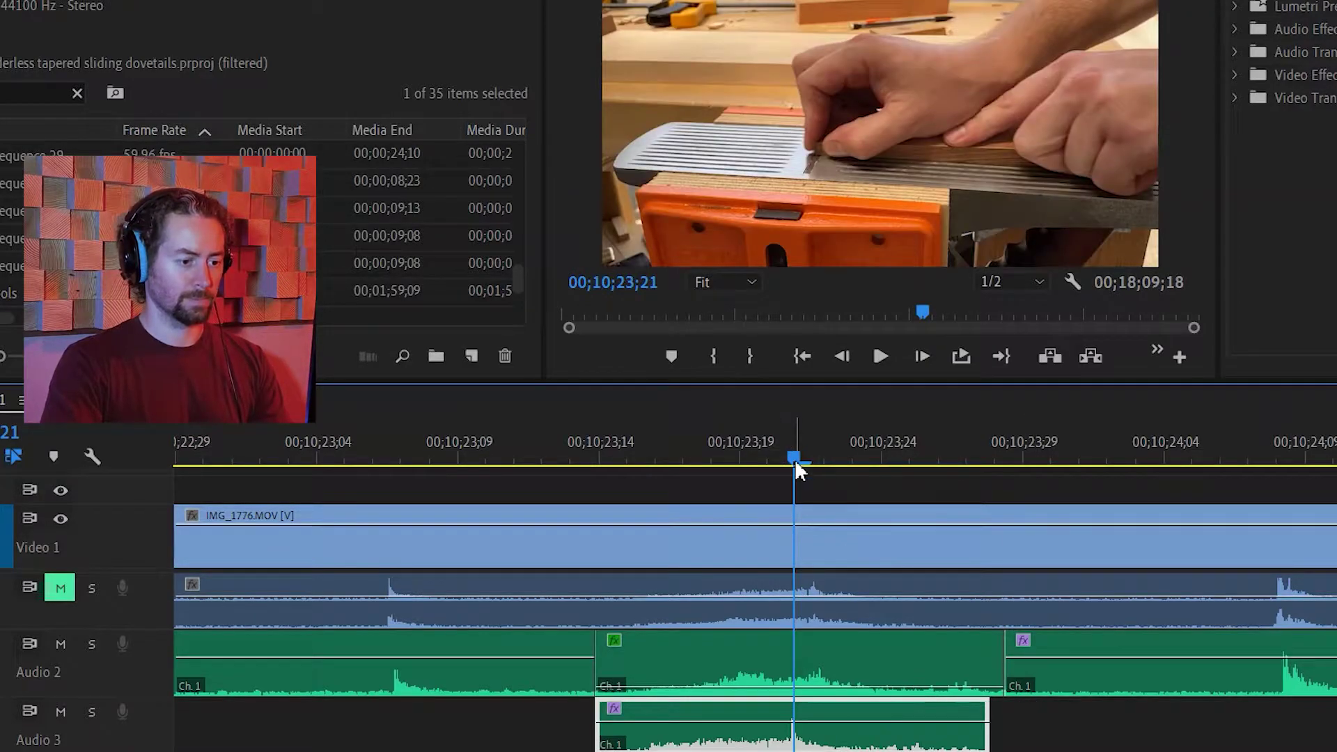
drag(795, 459, 1002, 456)
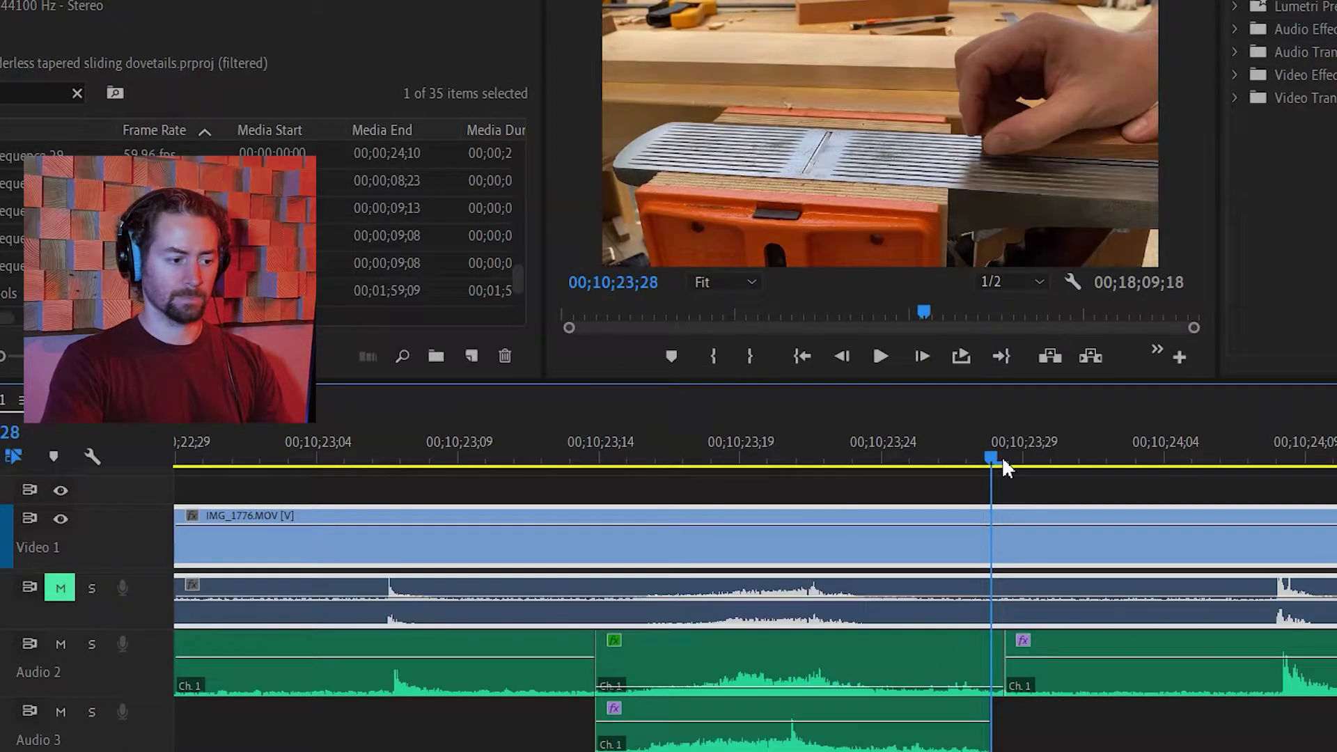
click(848, 713)
drag(848, 714, 864, 714)
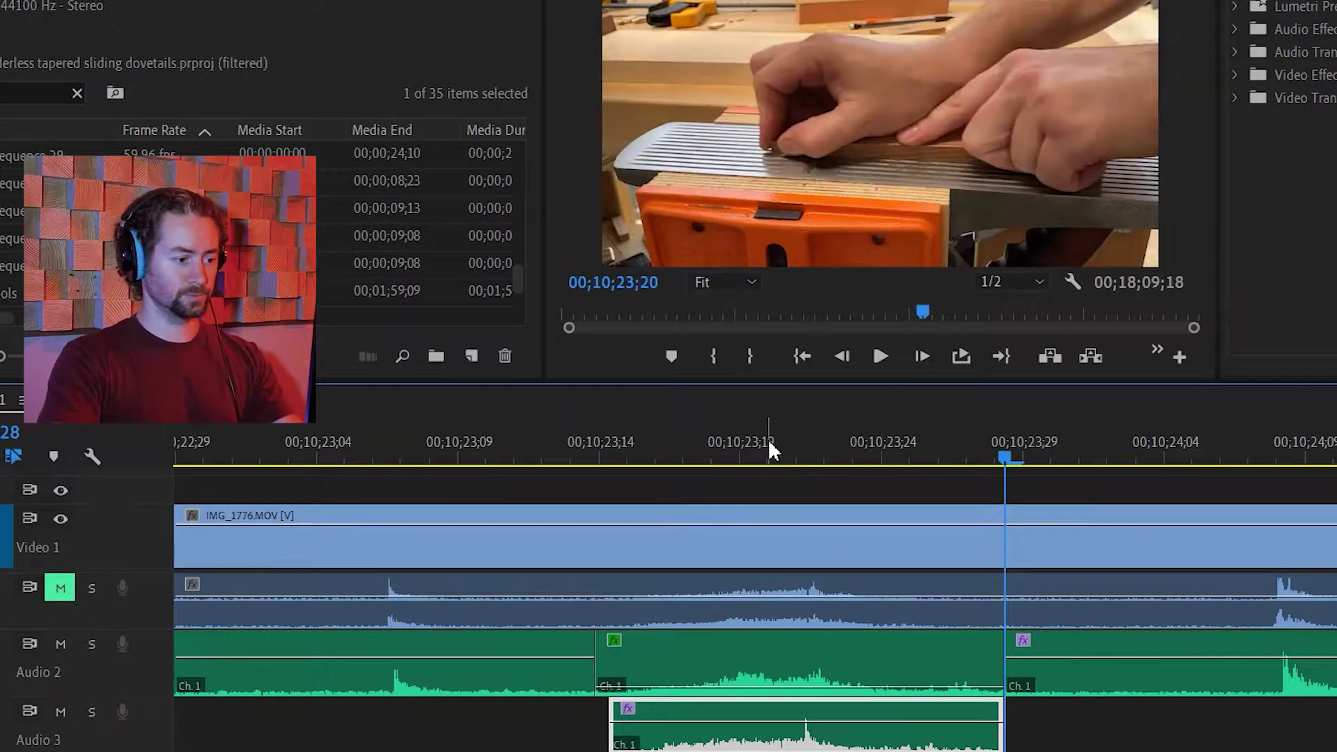
drag(768, 445, 590, 451)
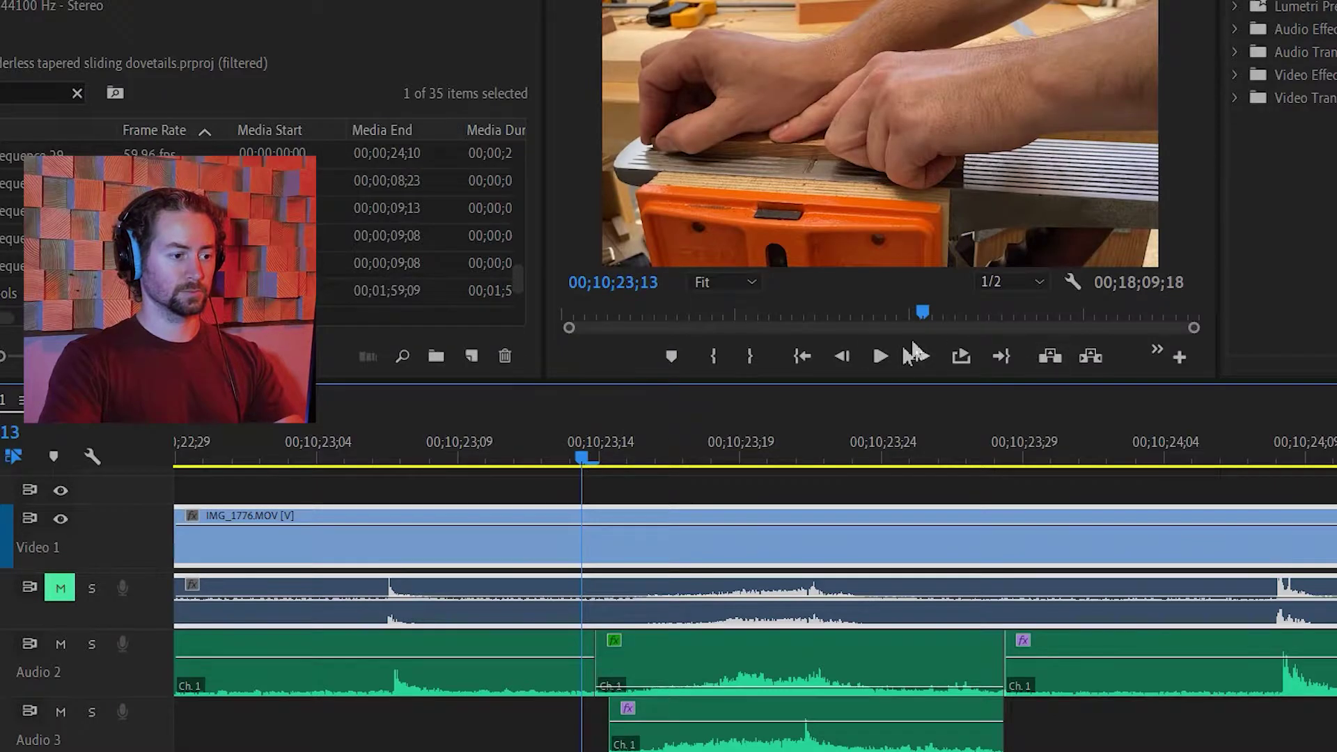
click(880, 358)
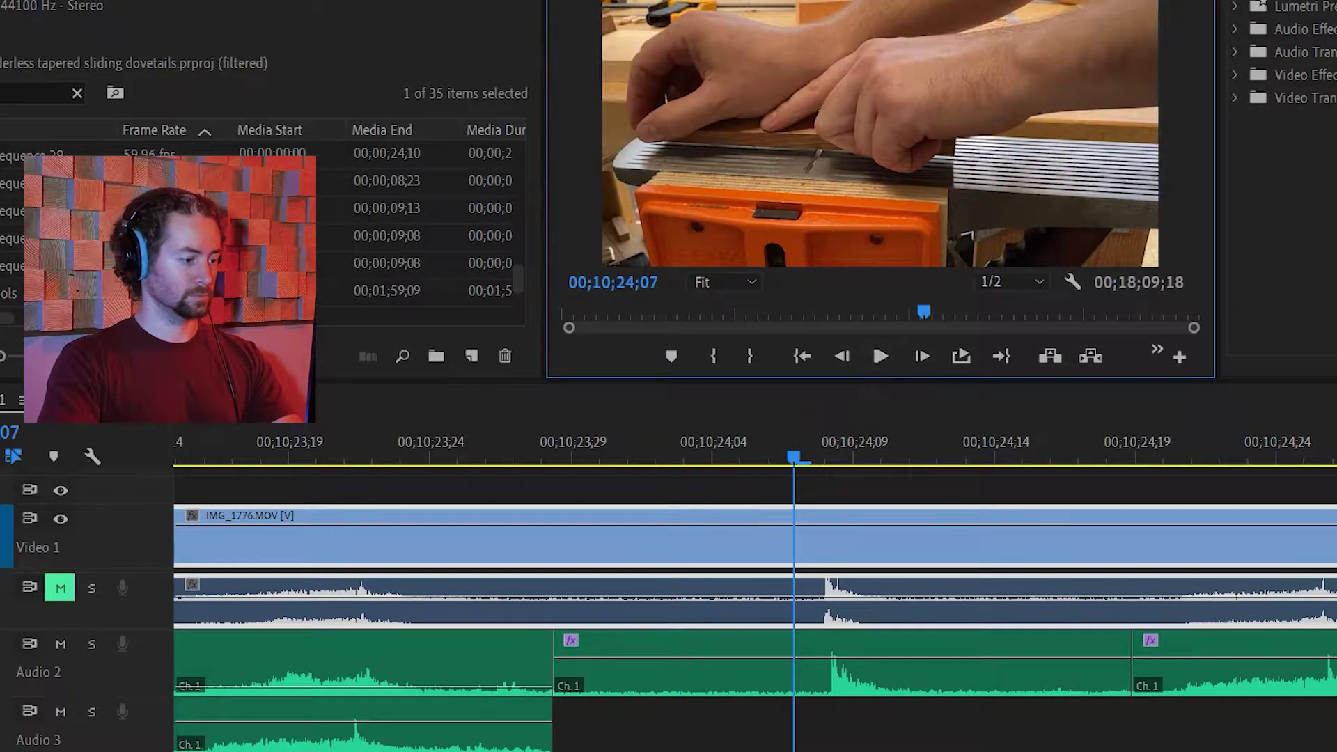
key(minus)
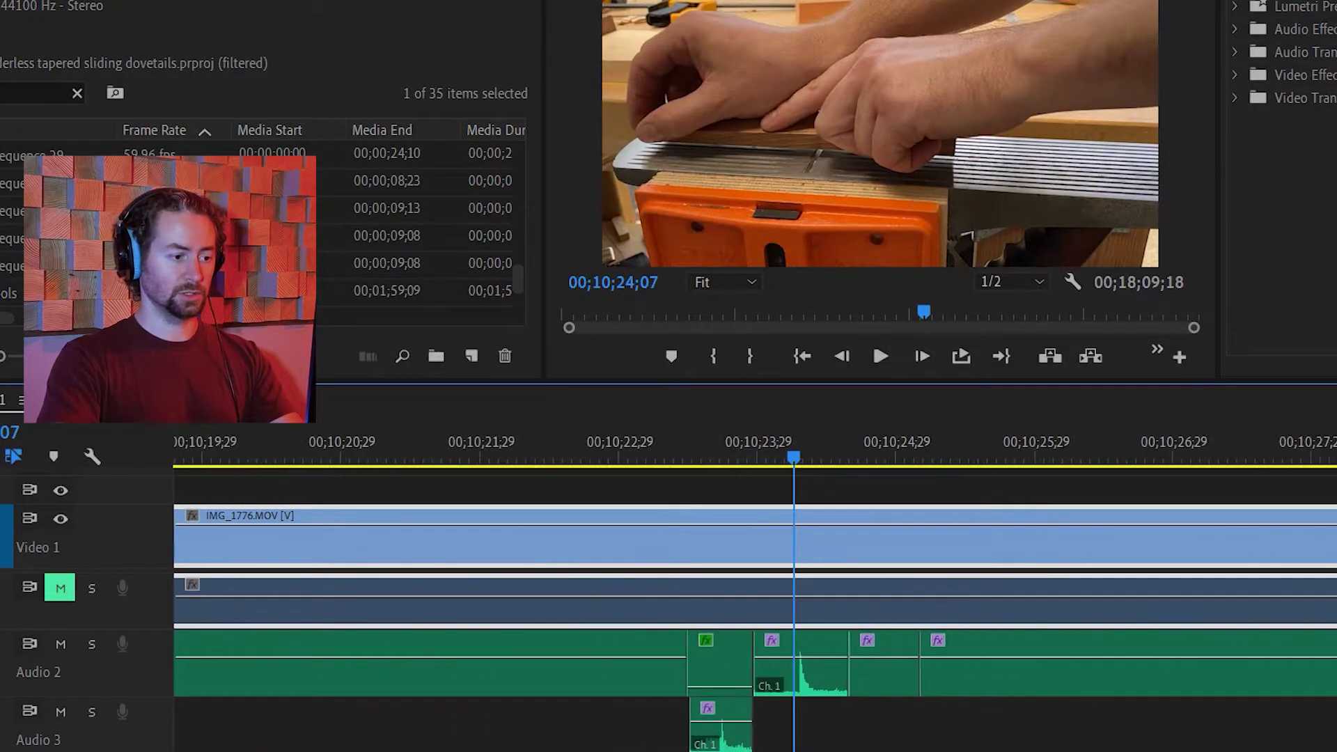
click(760, 460)
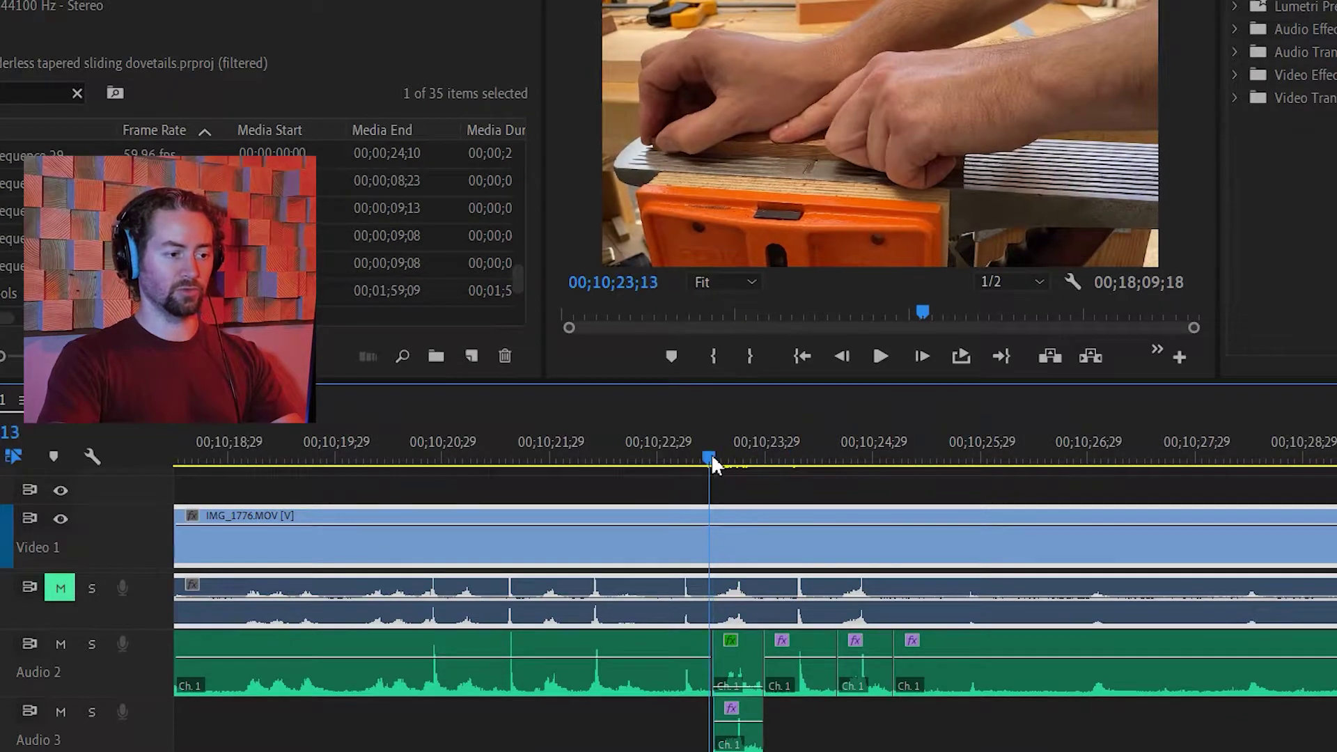
click(881, 357)
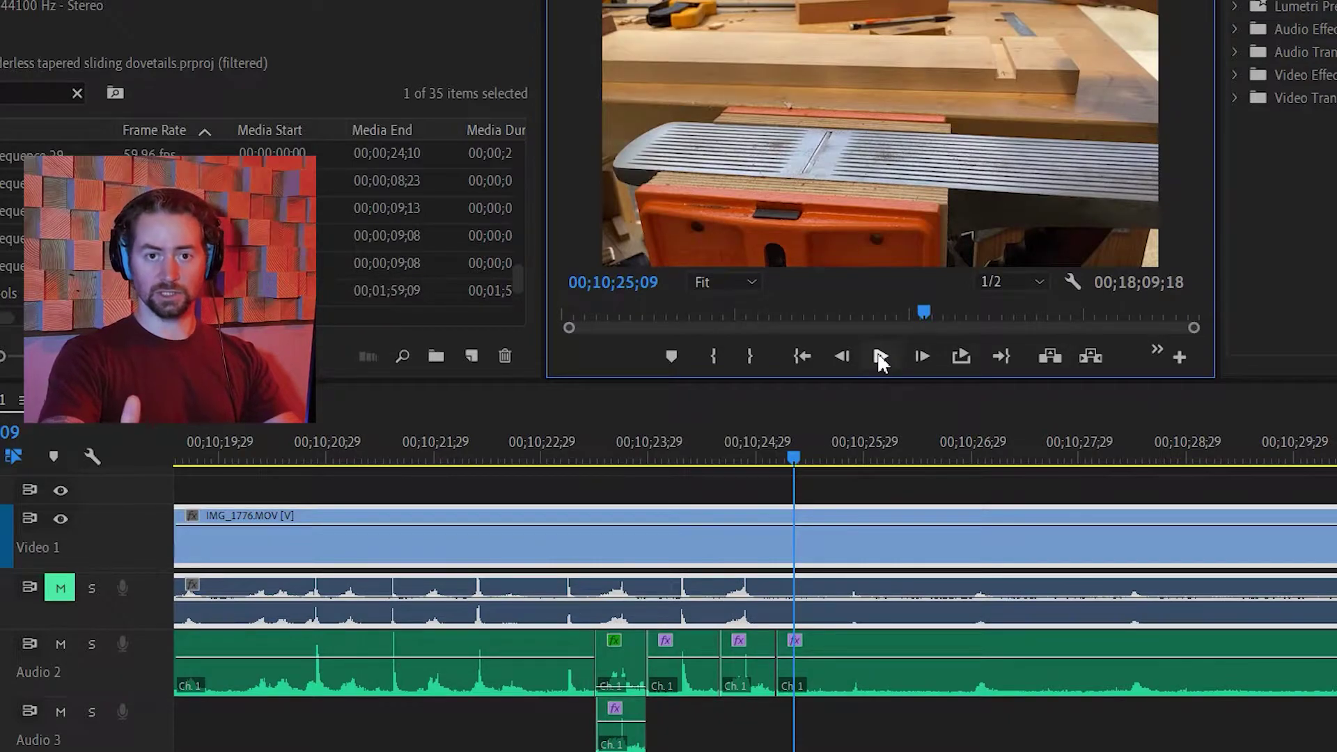
scroll(690, 548, up, 1)
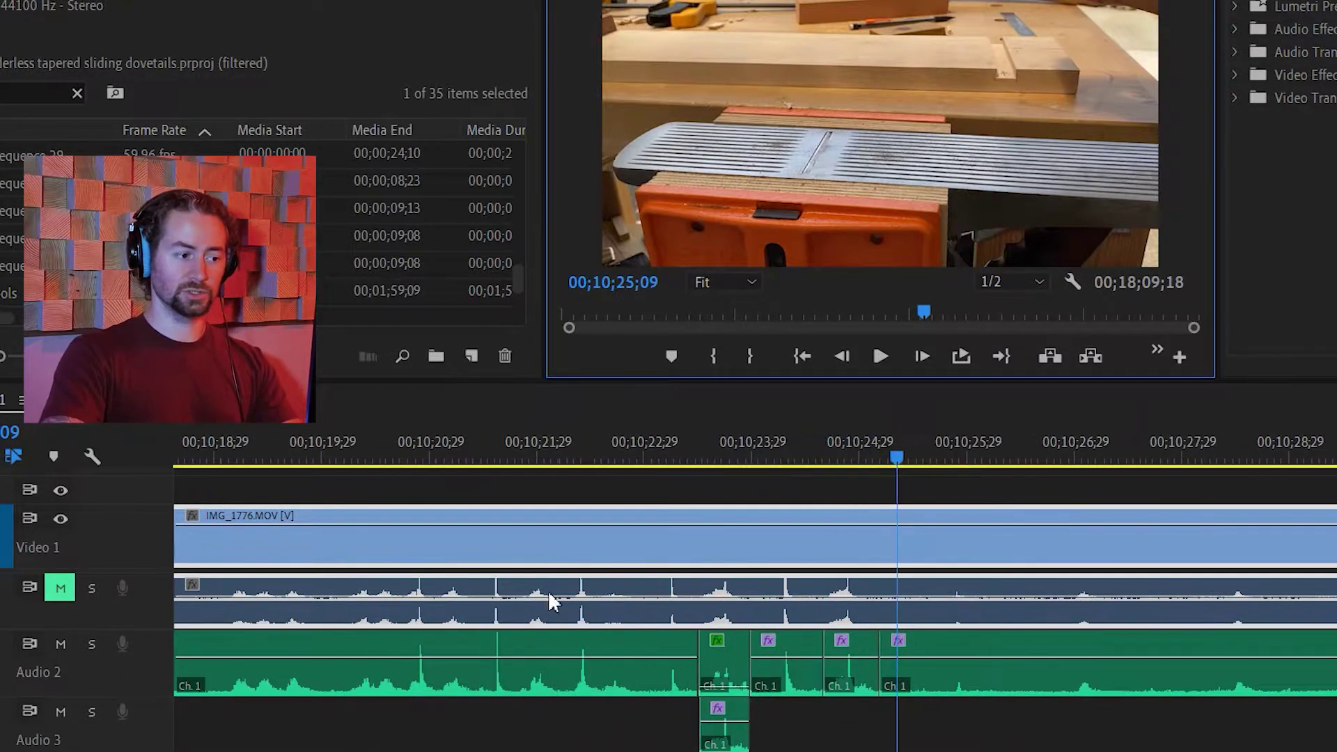
drag(586, 445, 569, 447)
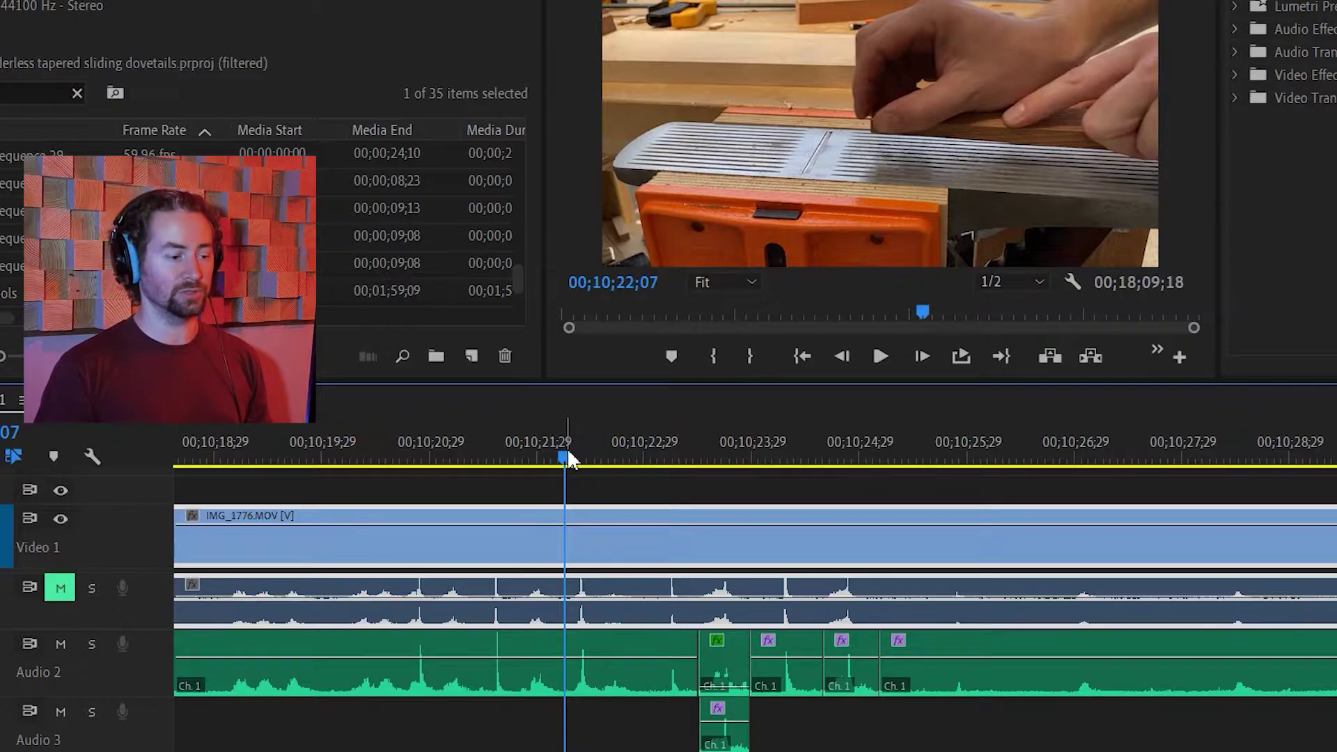
click(879, 358)
- Replay the passage near 00;10;22 to find where the bark starts and ends
click(879, 357)
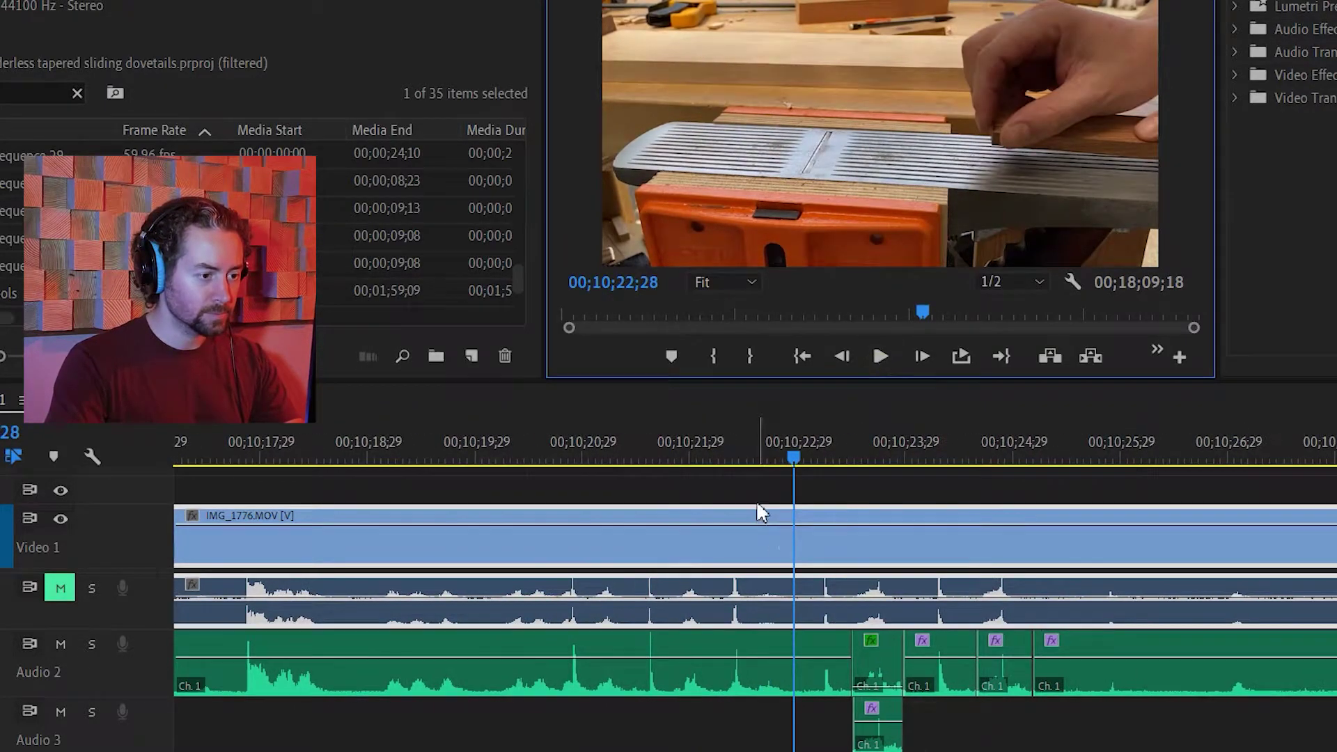
click(730, 447)
click(881, 359)
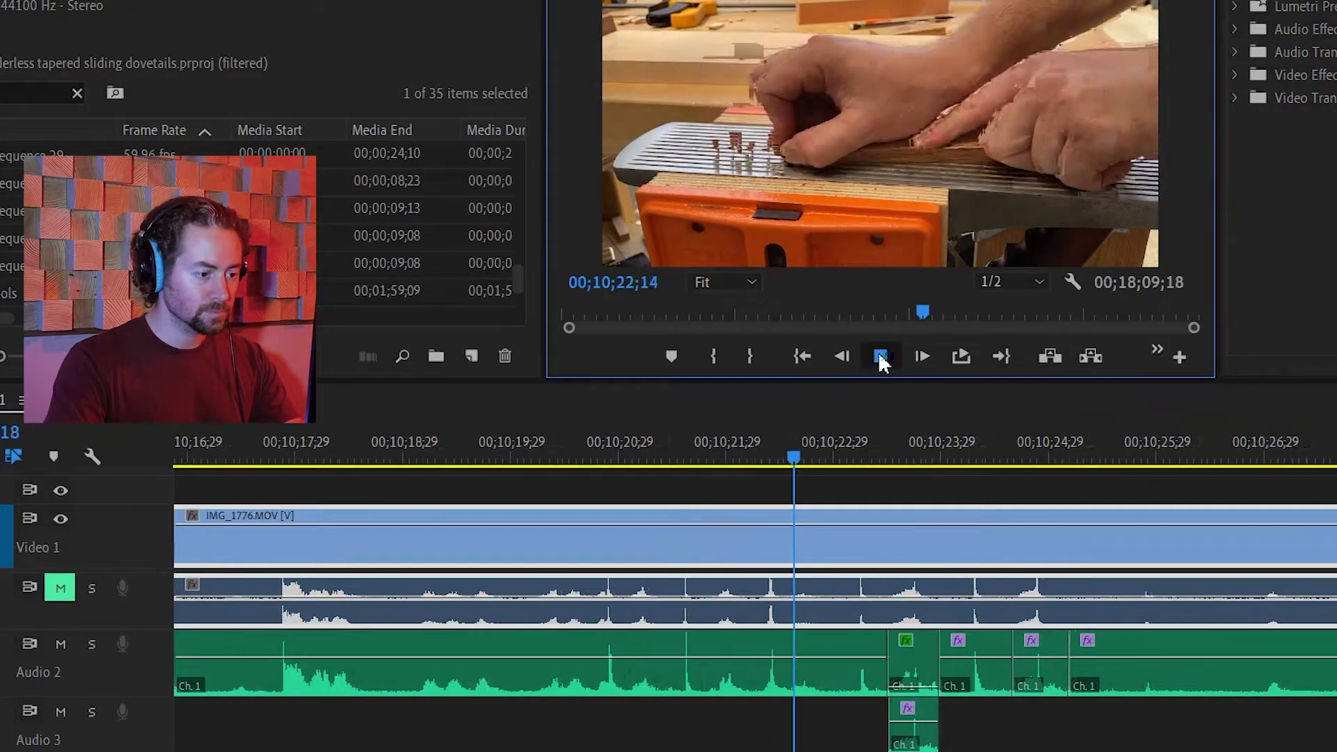
click(703, 453)
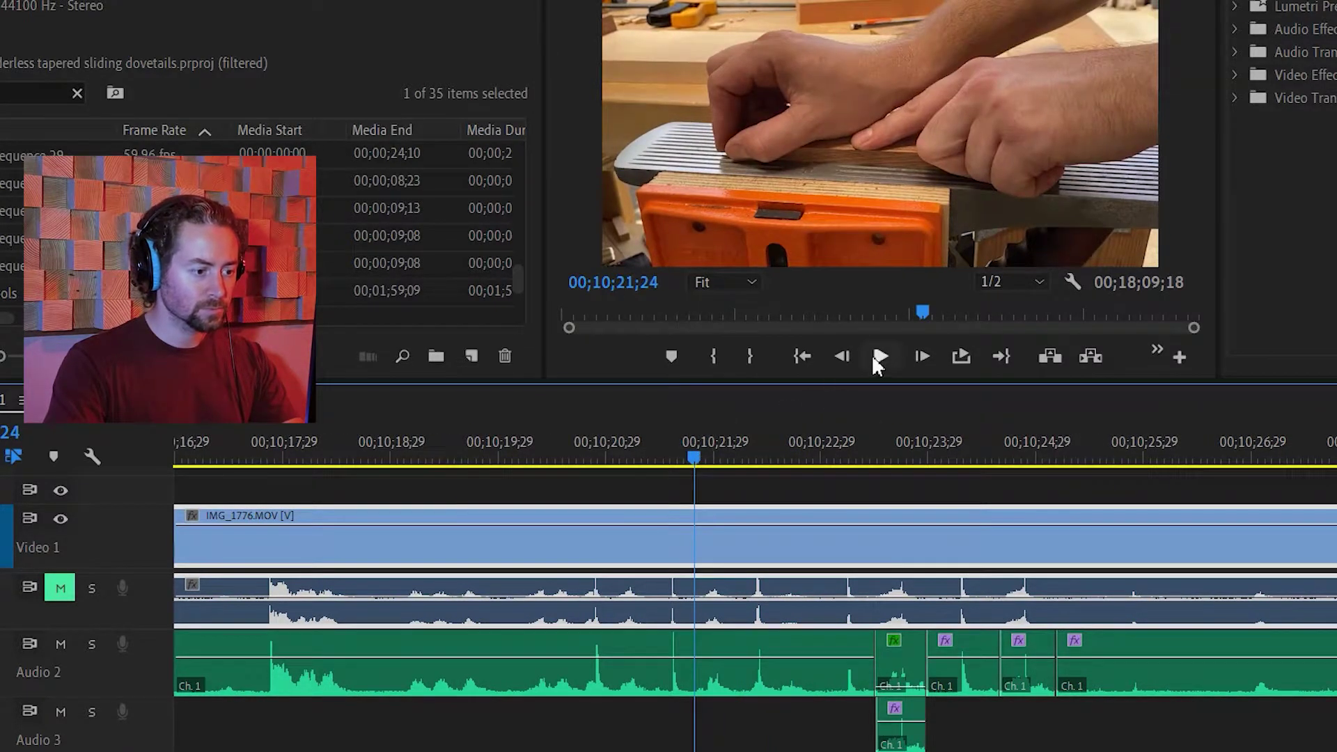
click(881, 356)
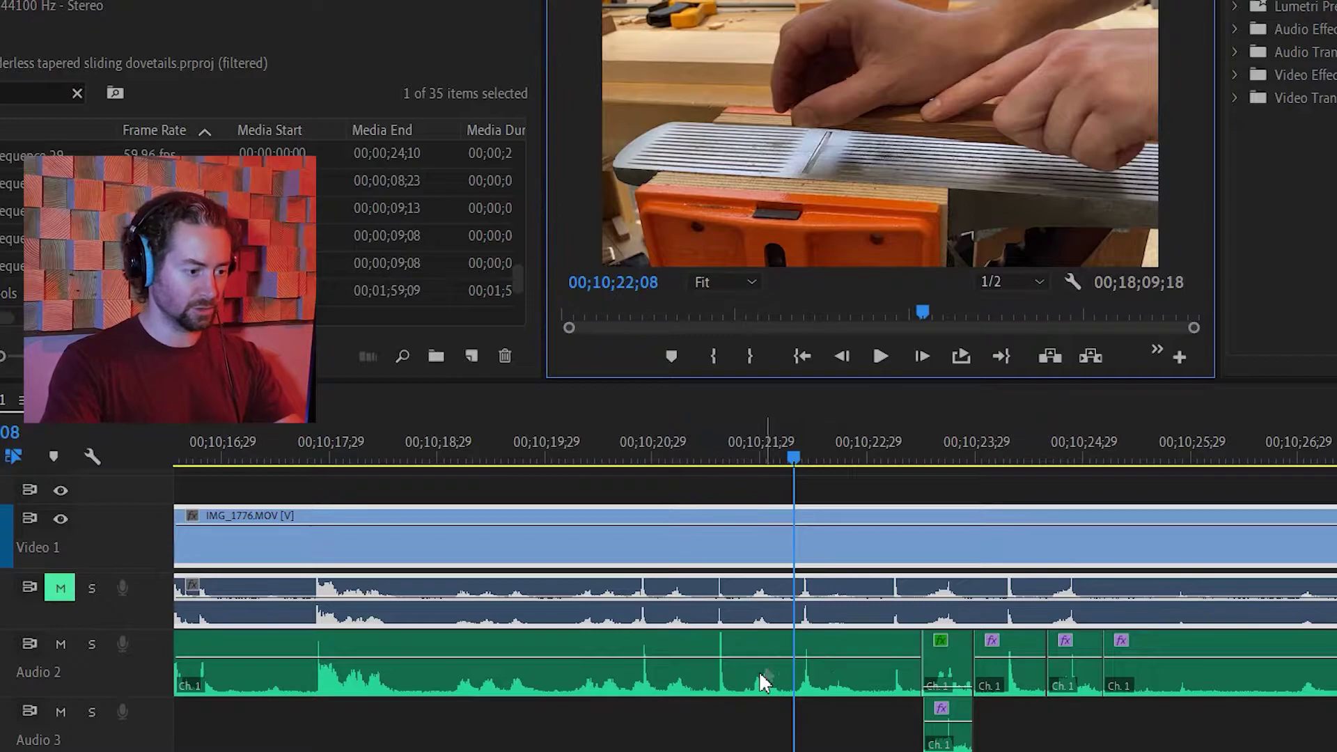
- Razor-cut Audio 2 at 00;10;21;24 and 00;10;22;05, then select that piece
key(c)
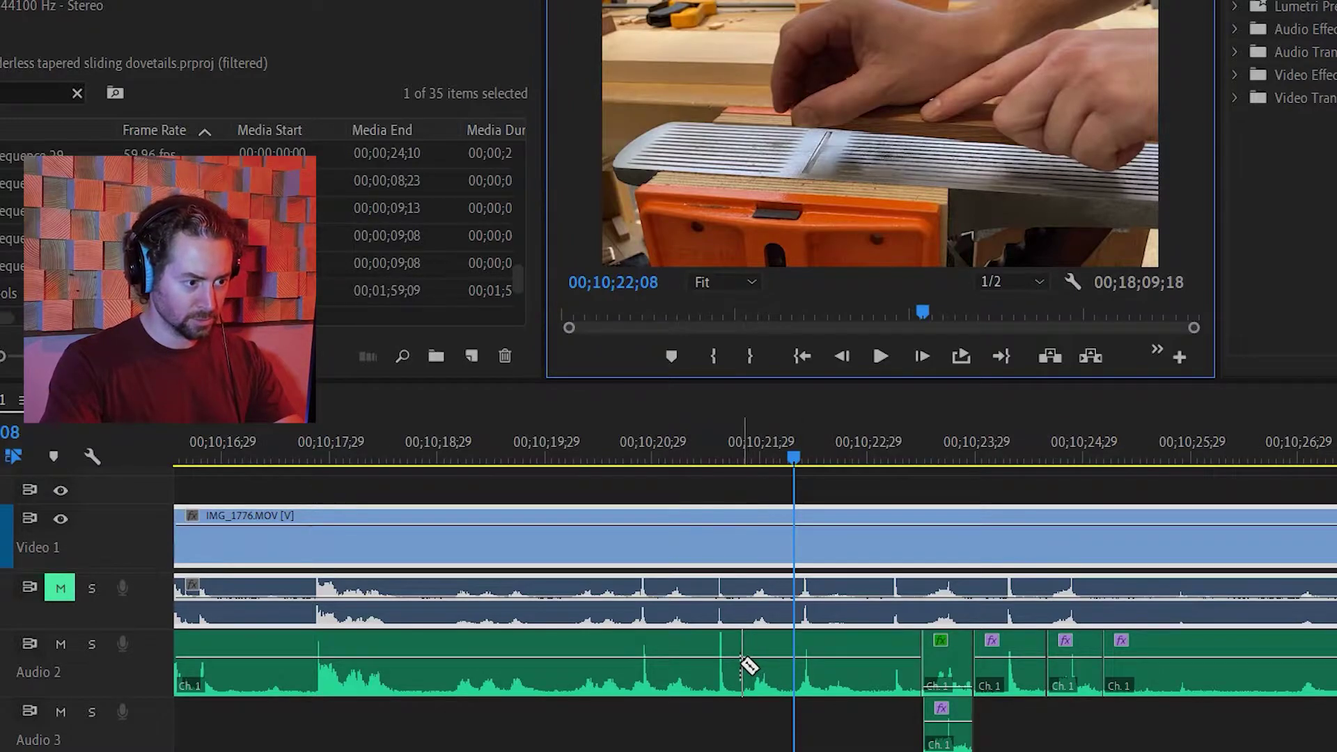
click(748, 666)
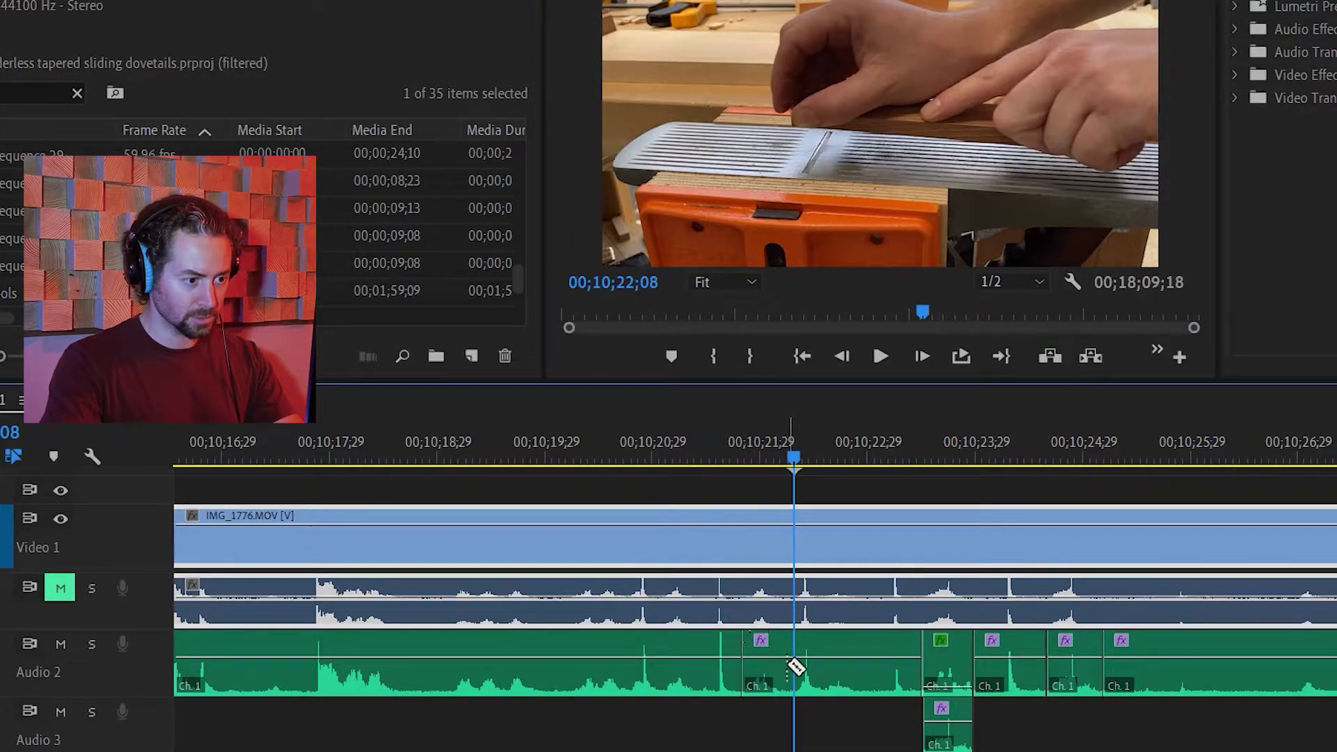
click(796, 668)
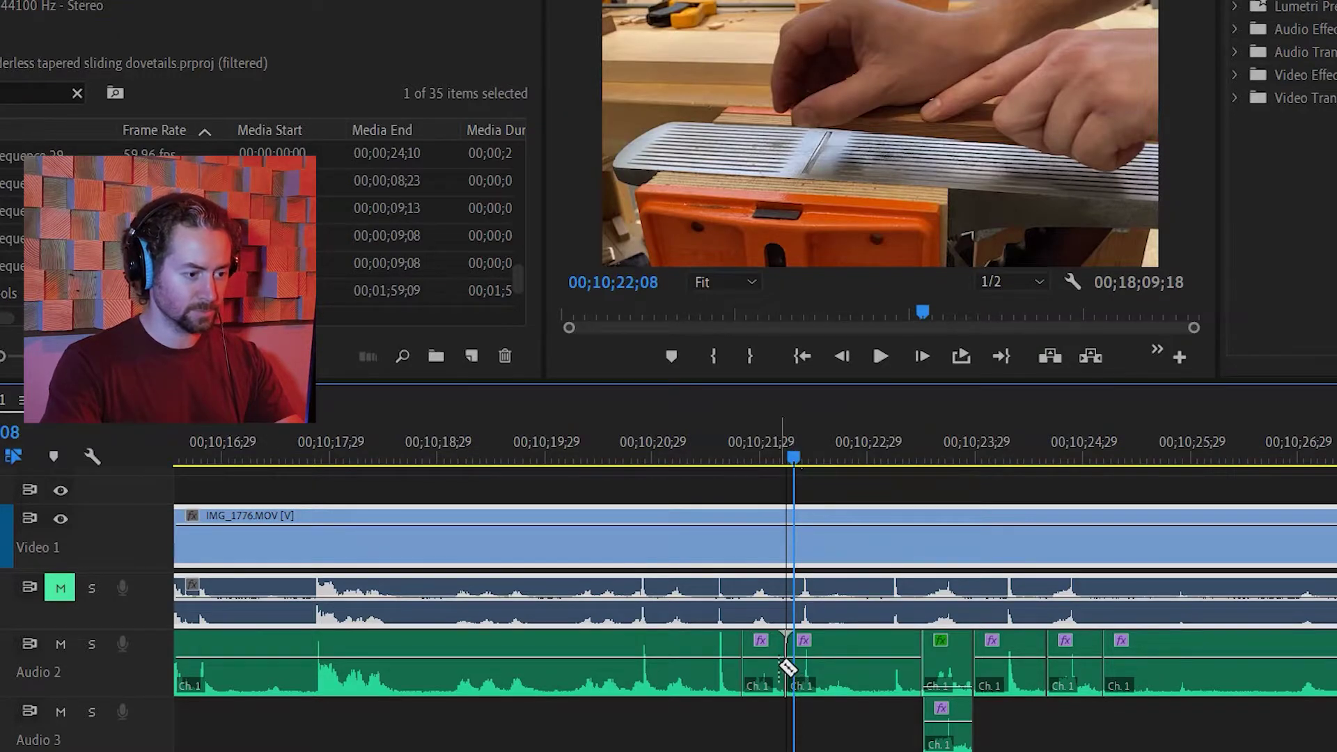
key(v)
click(759, 669)
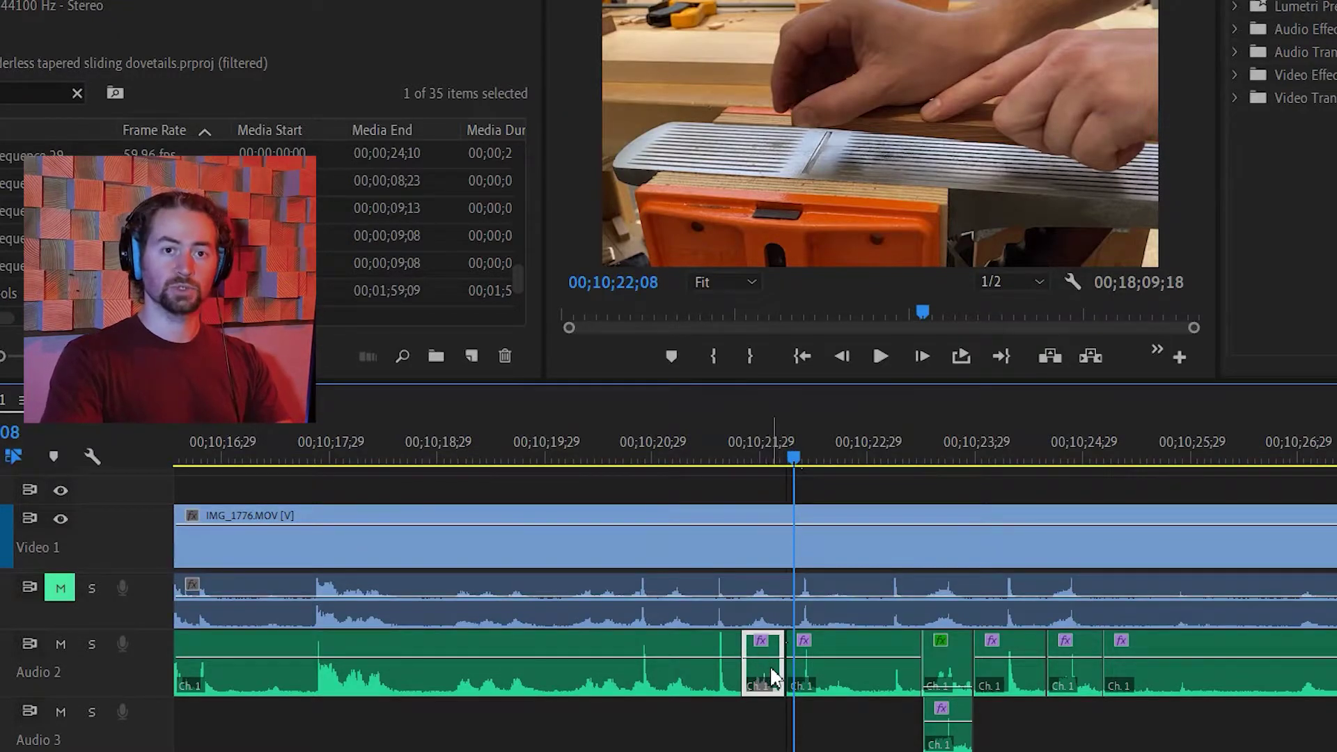
mouse_move(768, 668)
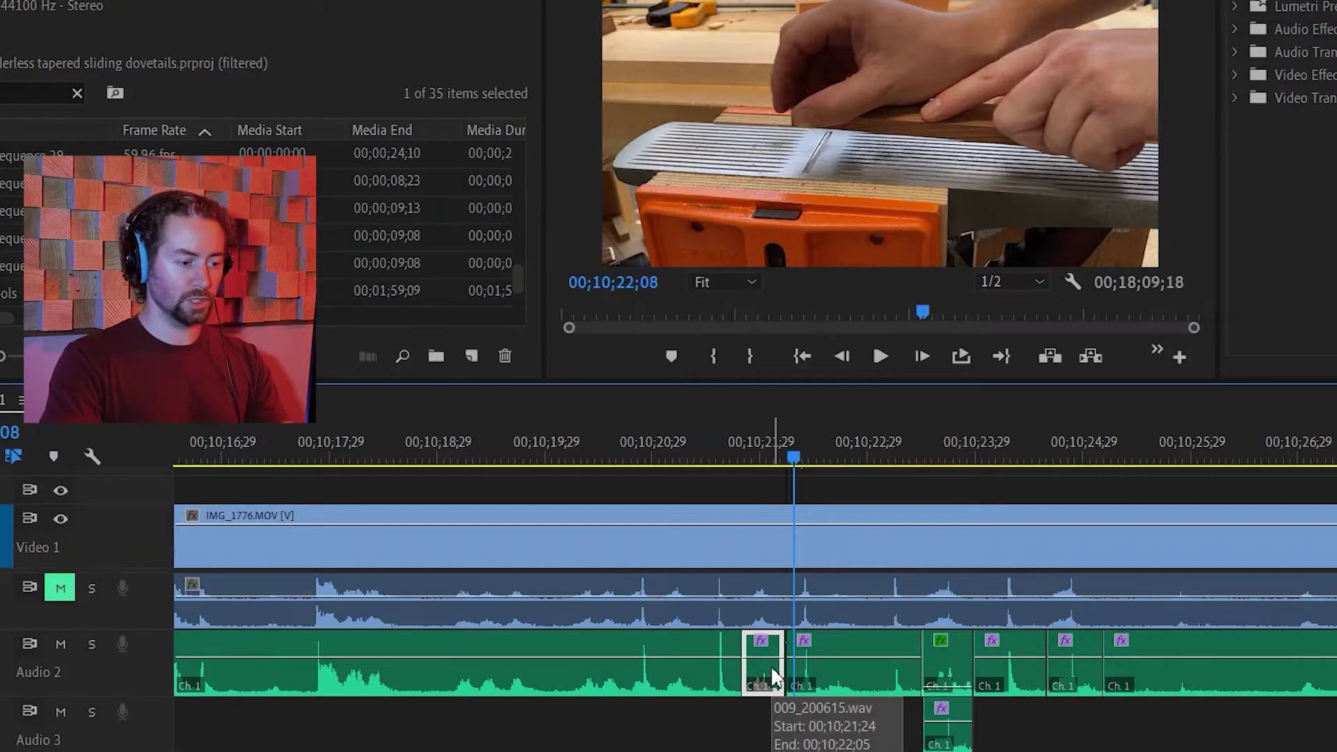
- Alt-drag a copy of a clean audio piece onto Audio 3 at the bark
drag(719, 460, 719, 459)
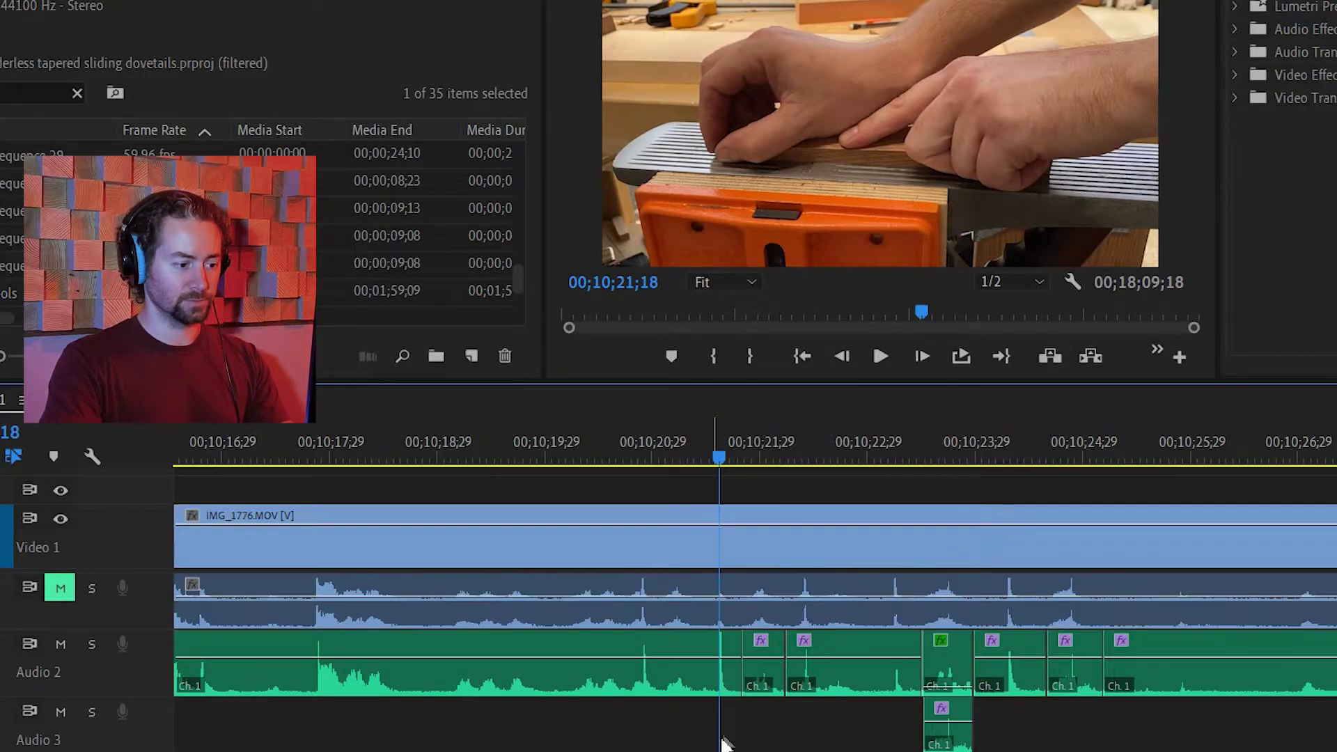
drag(712, 746, 835, 725)
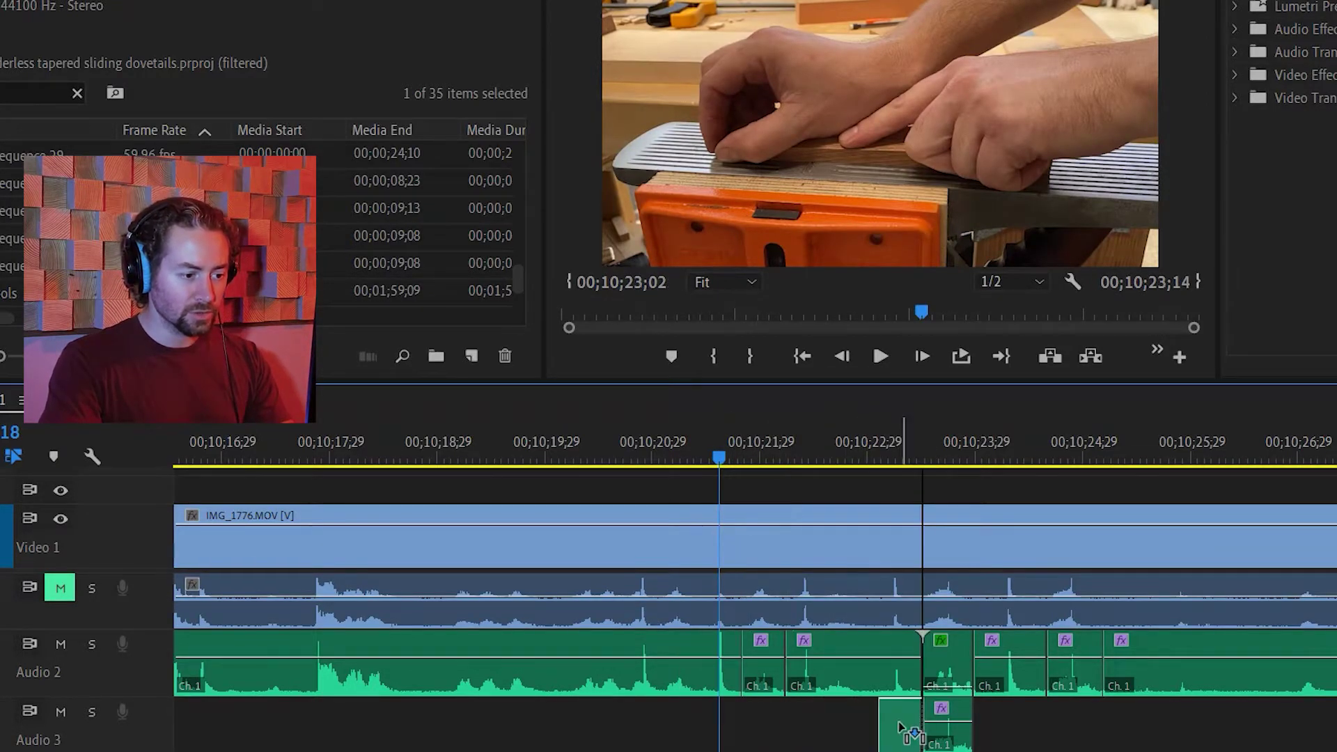
drag(836, 726, 893, 726)
- Play from just before the bark to locate the next bark
click(804, 455)
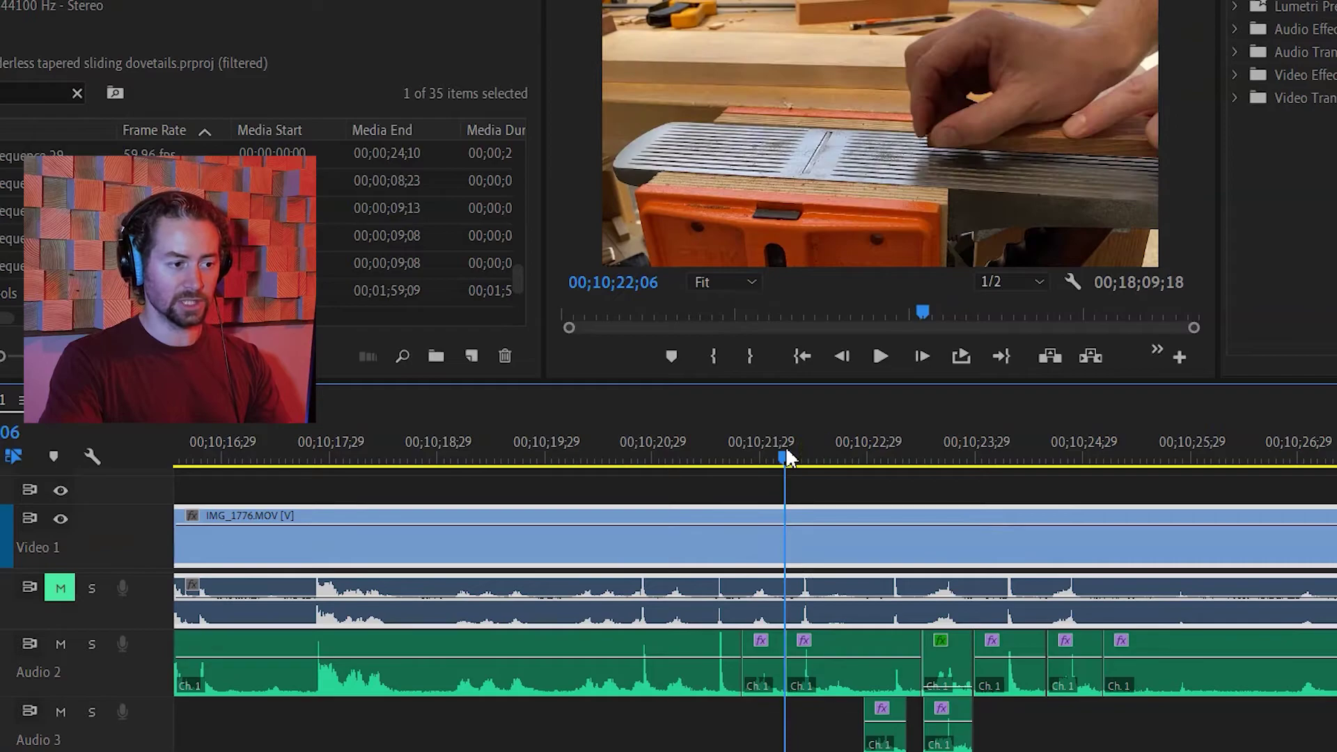
click(880, 357)
click(882, 362)
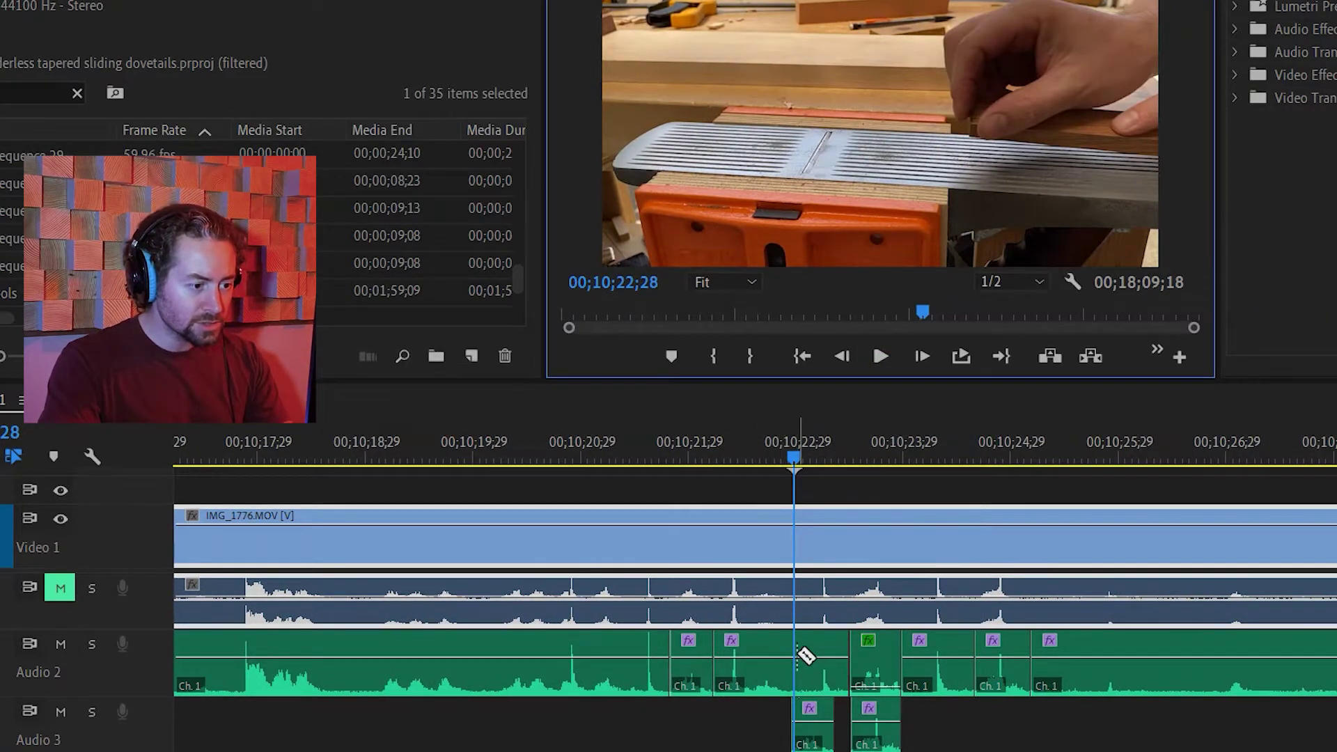
- Cut Audio 2 at the bark, lower that piece's volume, and slide the clean copy beneath it
click(797, 655)
key(v)
click(770, 652)
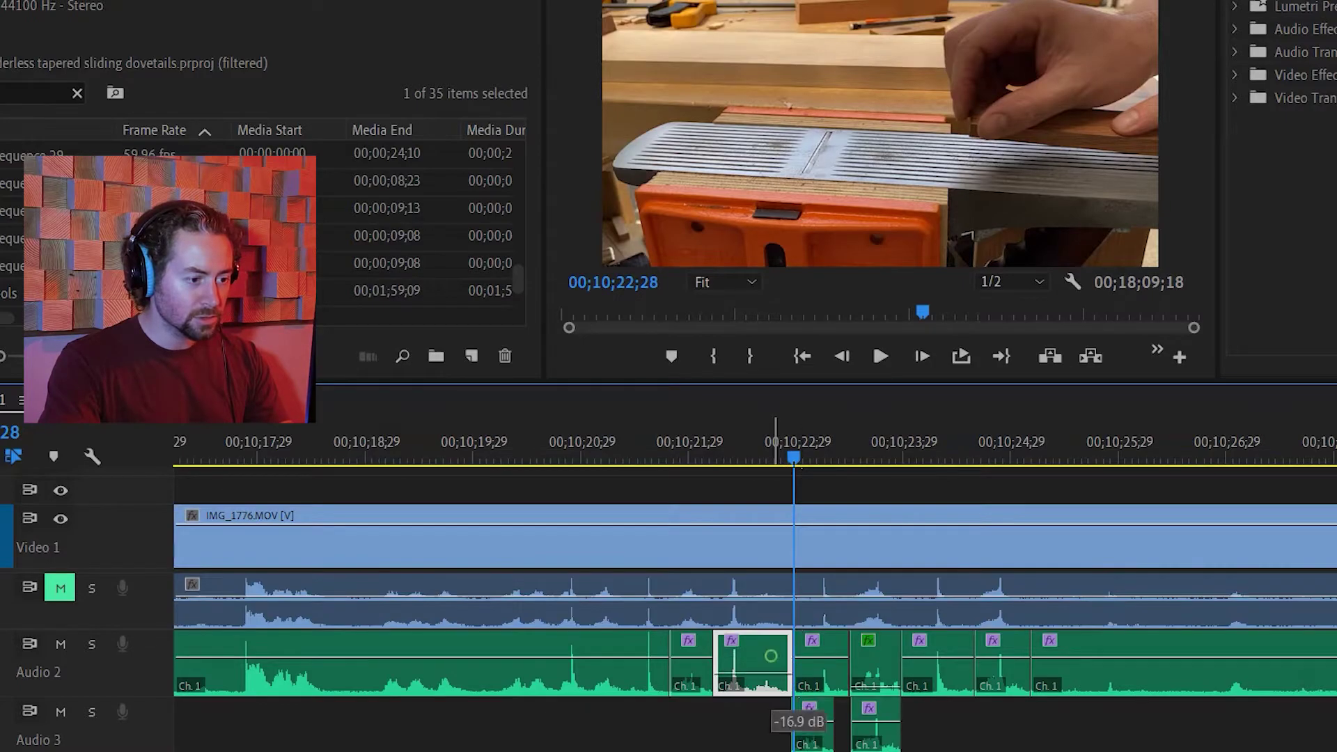
drag(769, 653, 774, 695)
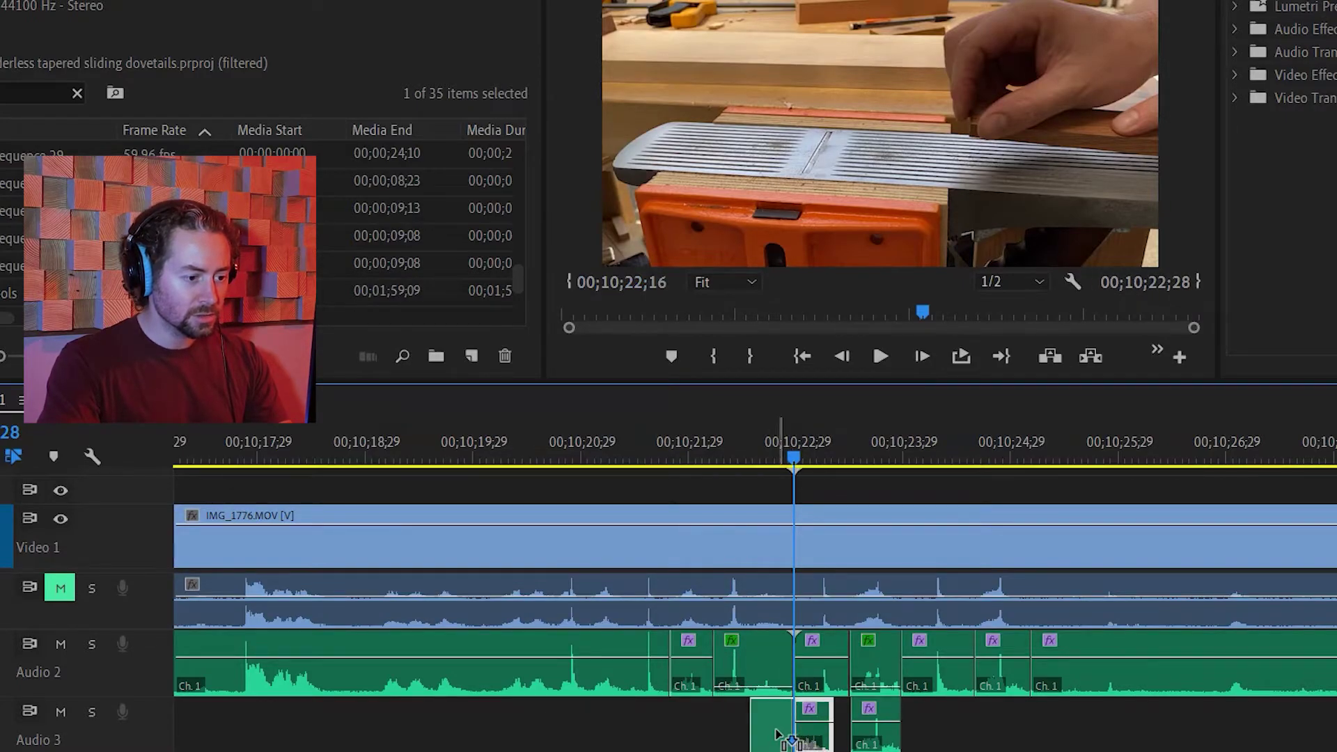
drag(820, 734, 768, 739)
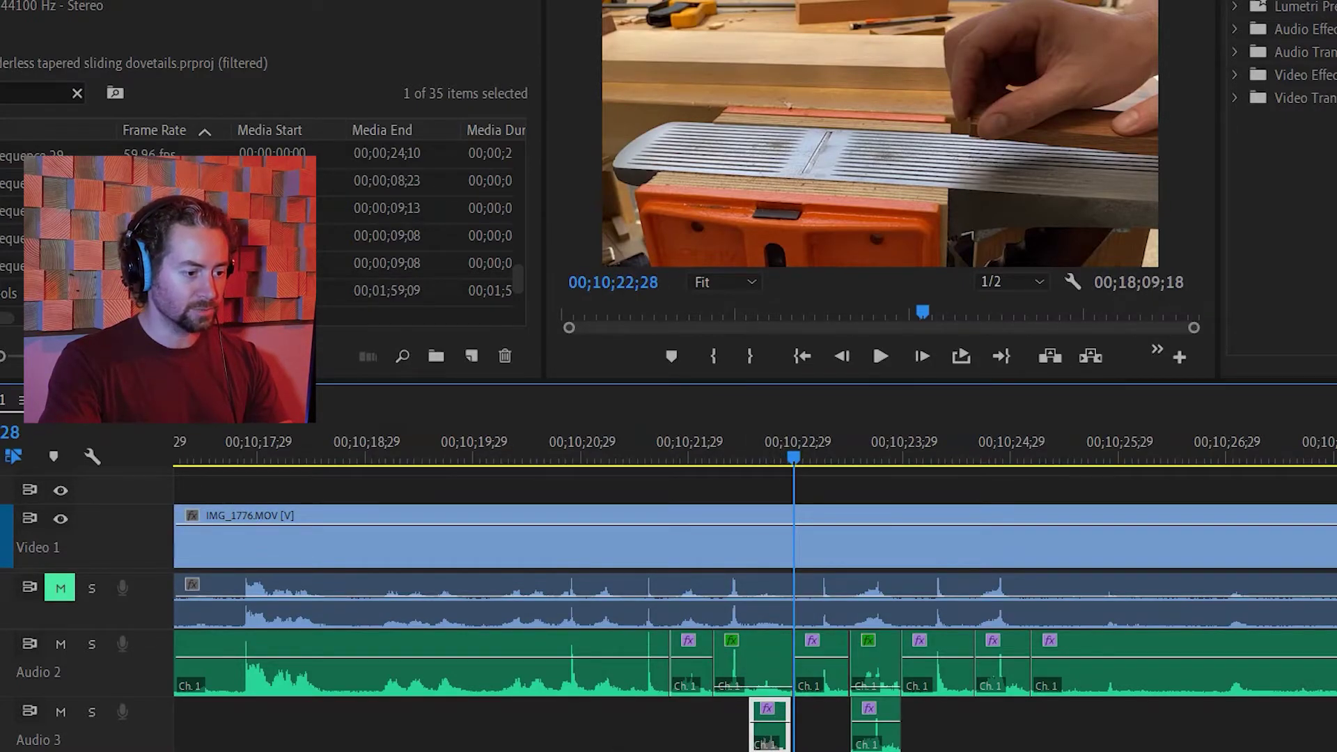
key(equal)
key(equal)
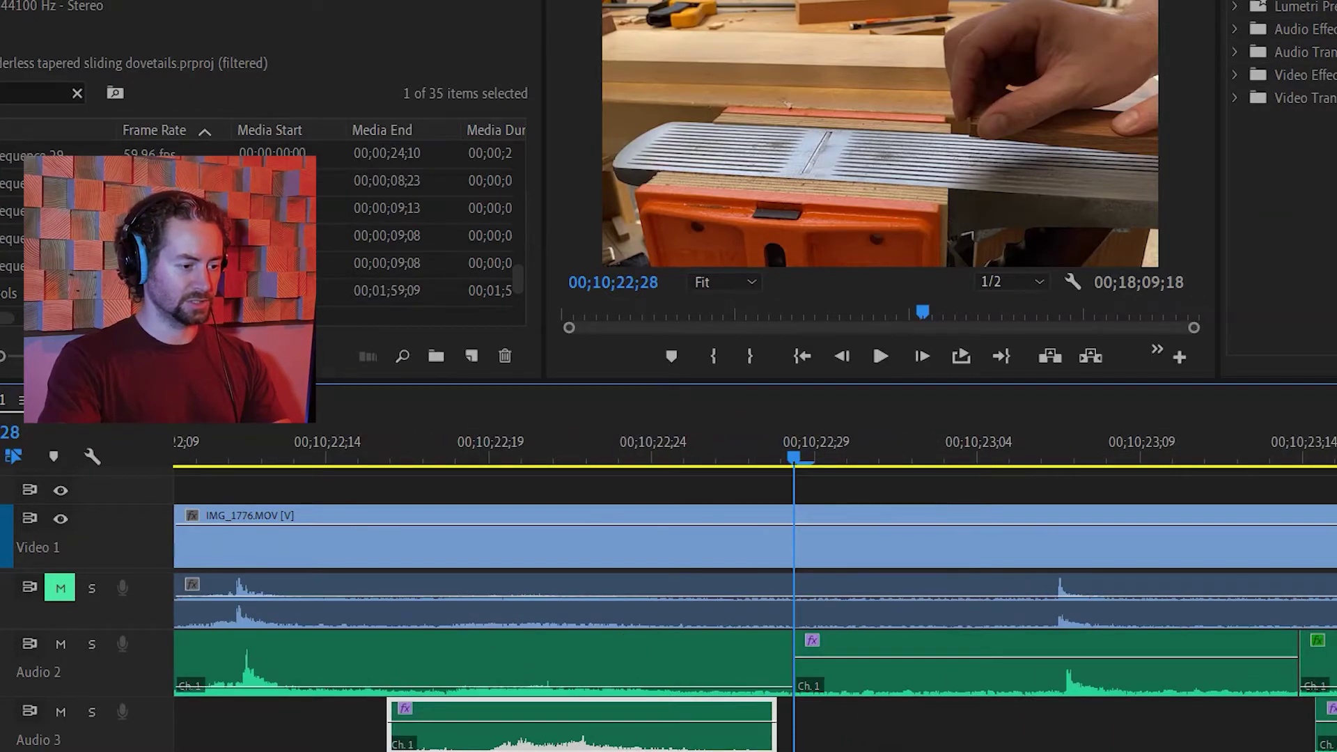
key(minus)
key(minus)
key(minus)
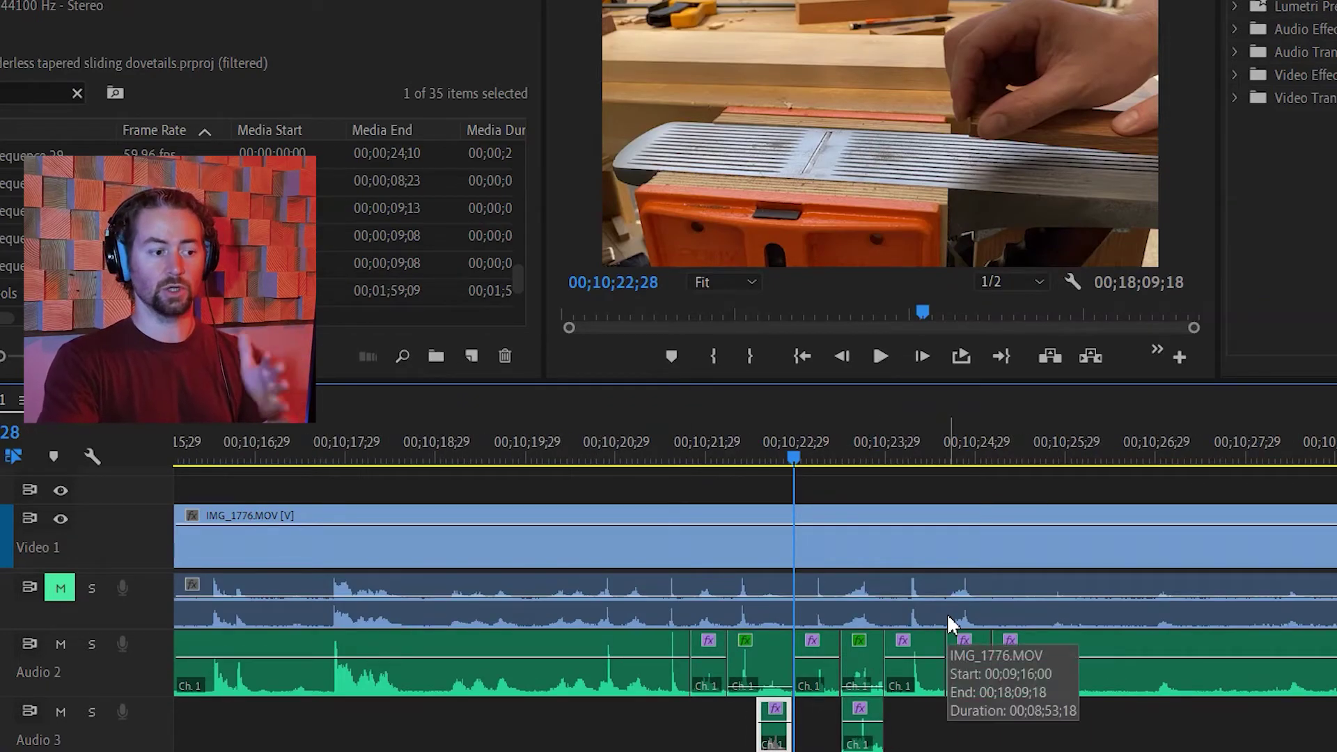
scroll(946, 612, down, 1)
drag(758, 459, 681, 460)
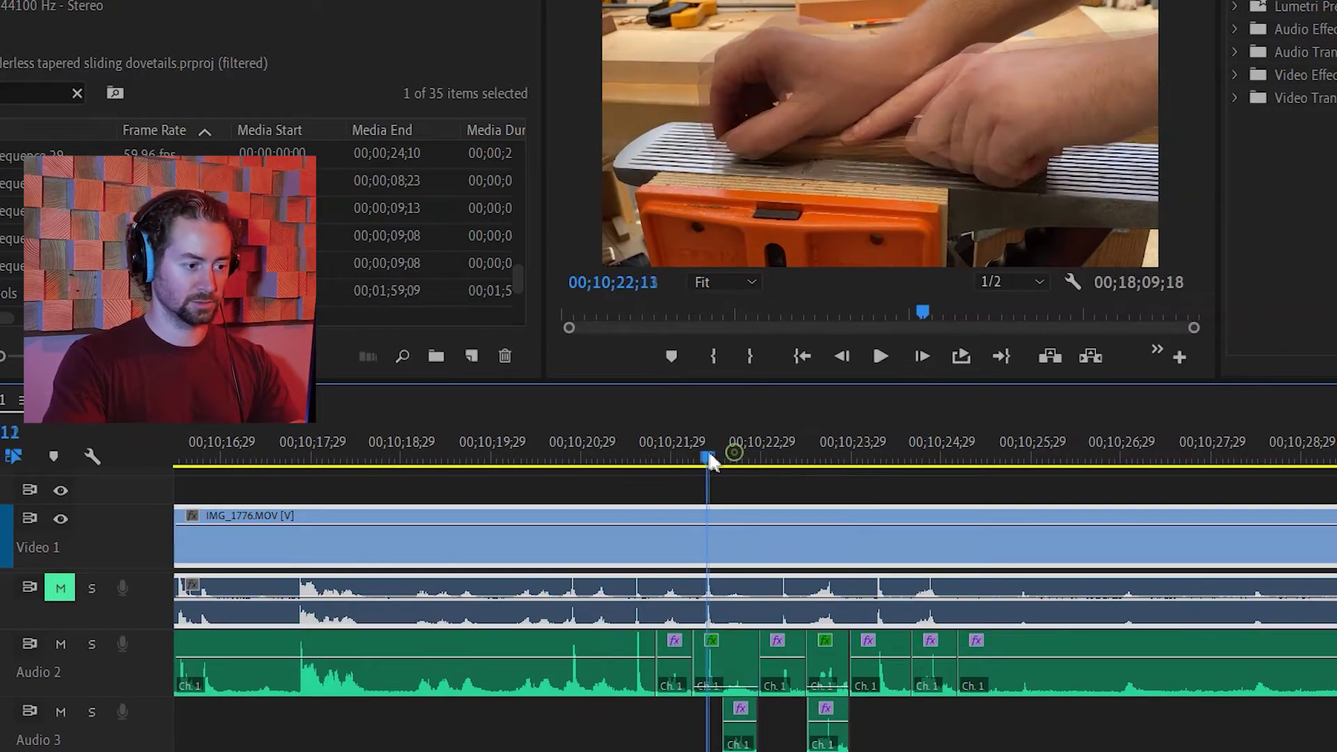
click(878, 356)
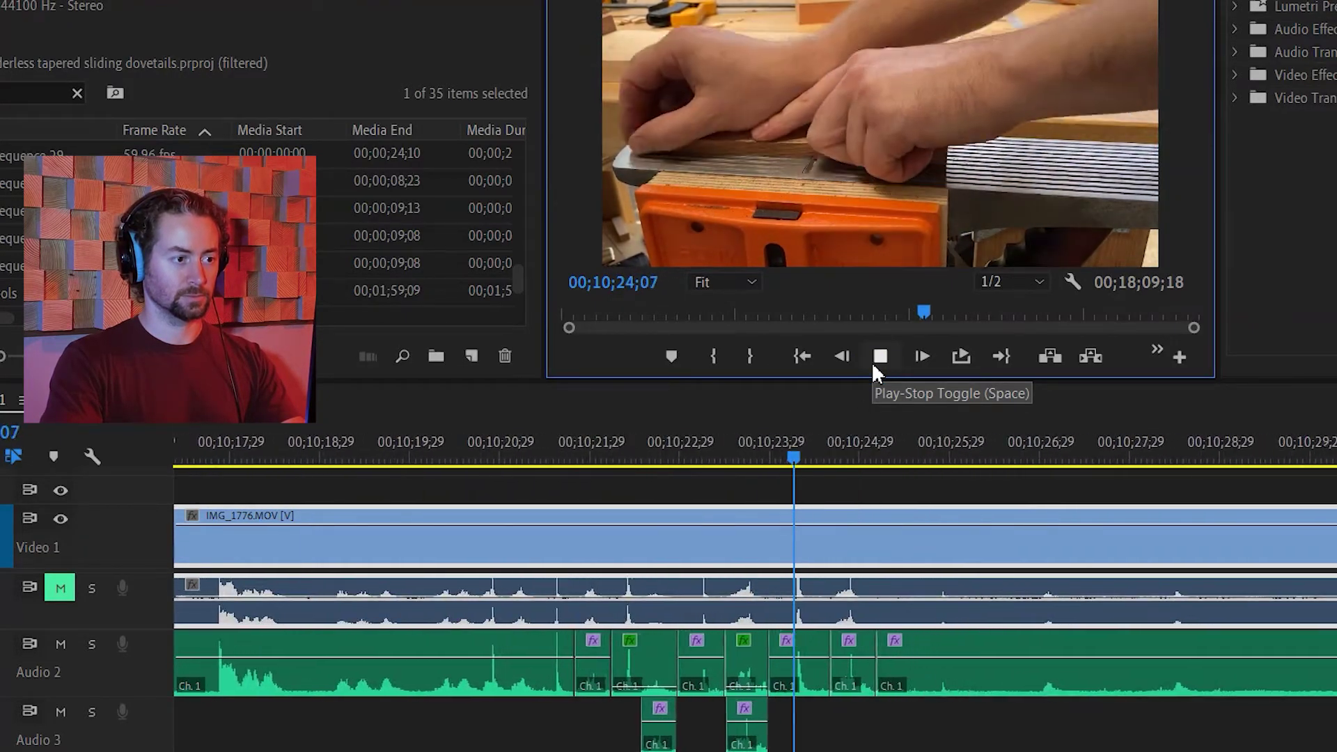
click(879, 356)
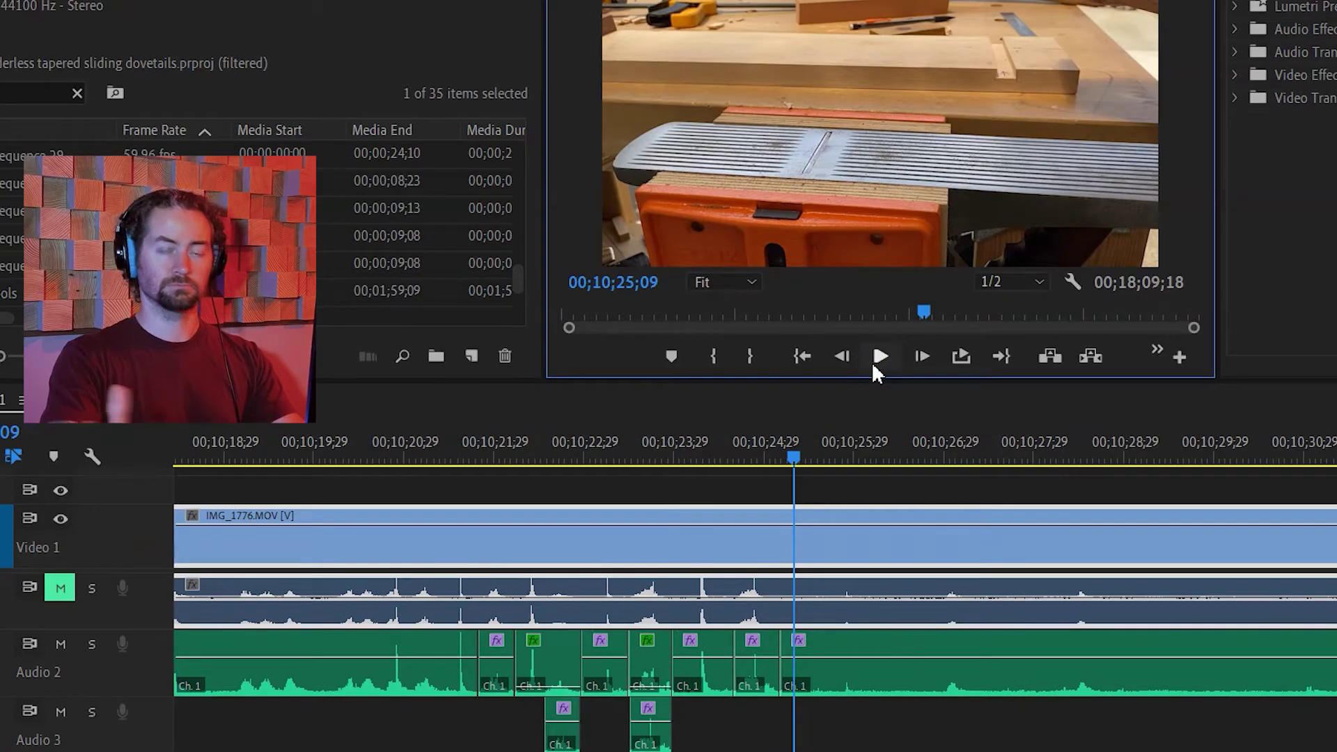